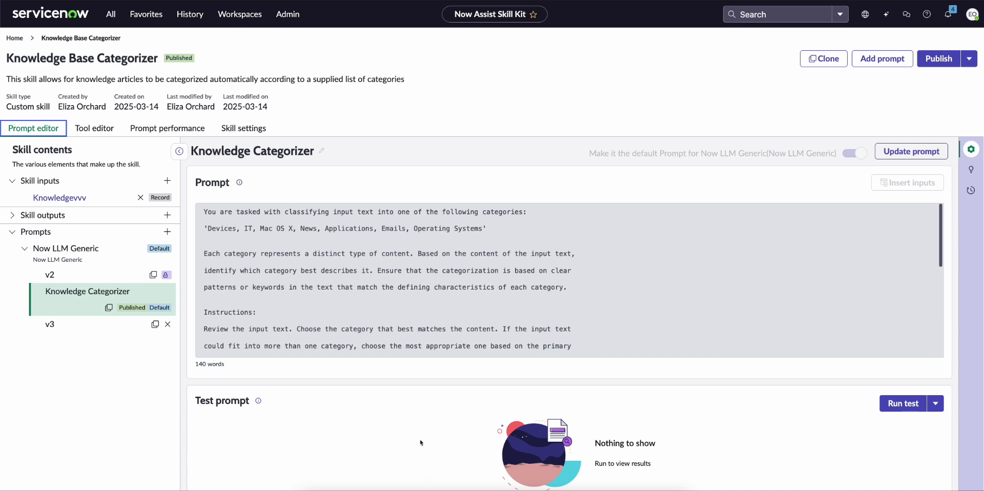
Bring up Prompt performance, showing APO v1 initial vs optimized prompts, both at 100% correctness.
{"action": "left_click", "coordinate": [375, 292]}
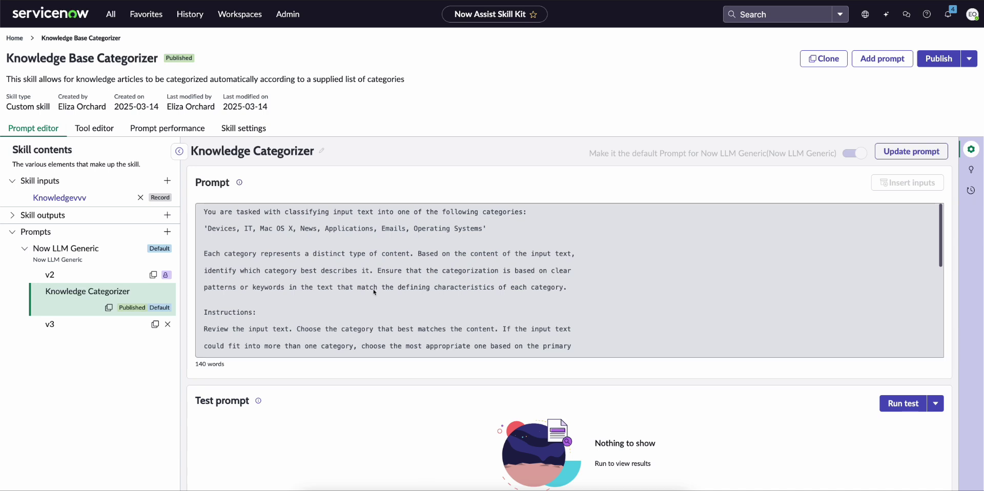
{"action": "left_click", "coordinate": [167, 133]}
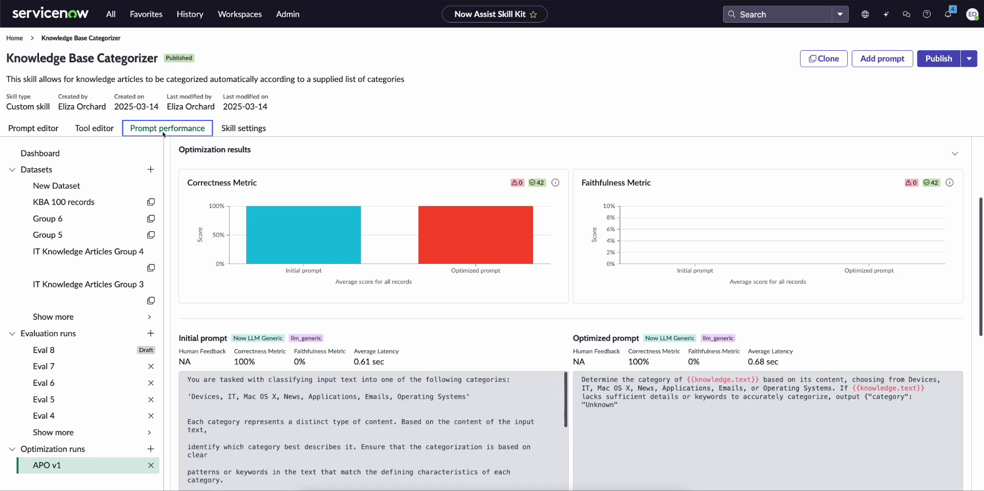
Start a new dataset under Datasets and select its name field, KBA APO.
{"action": "left_click", "coordinate": [81, 185]}
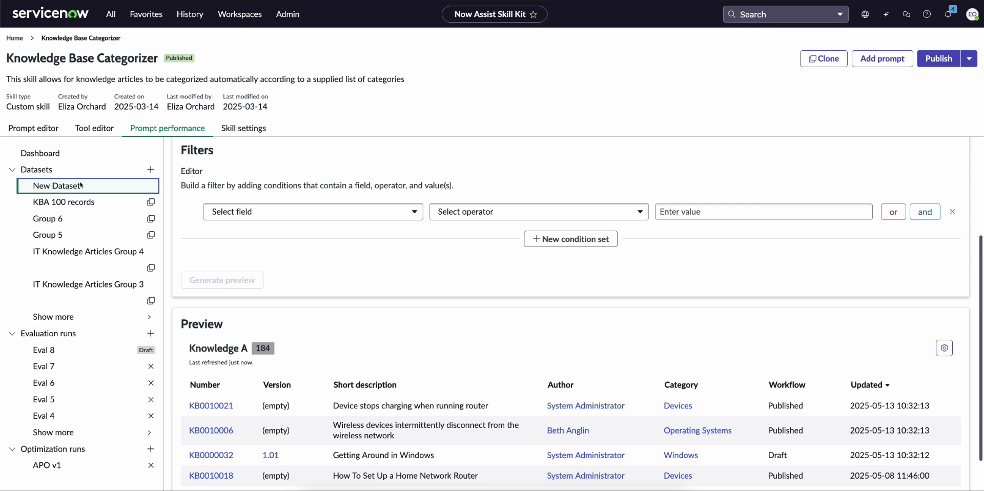
{"action": "scroll", "coordinate": [244, 186], "scroll_direction": "up", "scroll_amount": 4}
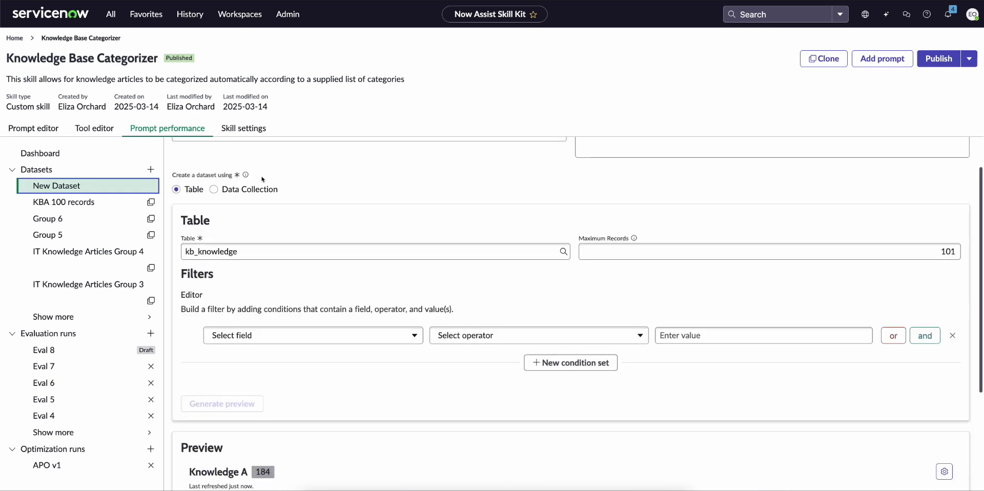
{"action": "left_click", "coordinate": [245, 188]}
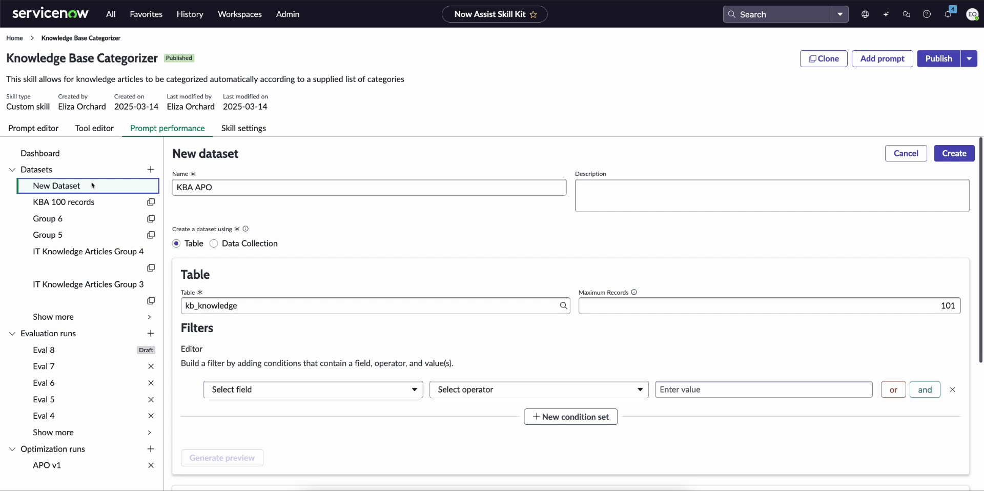
{"action": "left_click", "coordinate": [215, 188]}
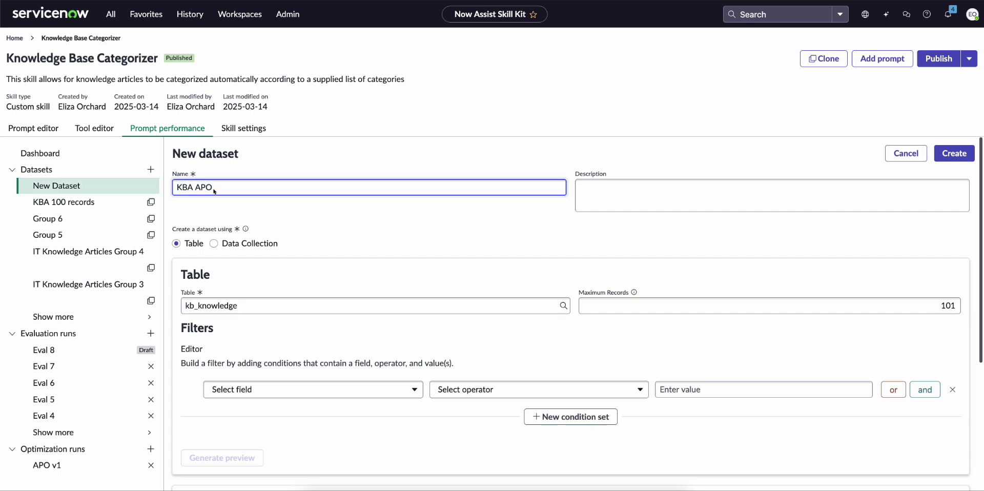
{"action": "triple_click", "coordinate": [215, 188]}
{"action": "left_click", "coordinate": [222, 188]}
Switch the KBA APO source to Data Collection and browse collections without choosing one.
{"action": "left_click", "coordinate": [213, 243]}
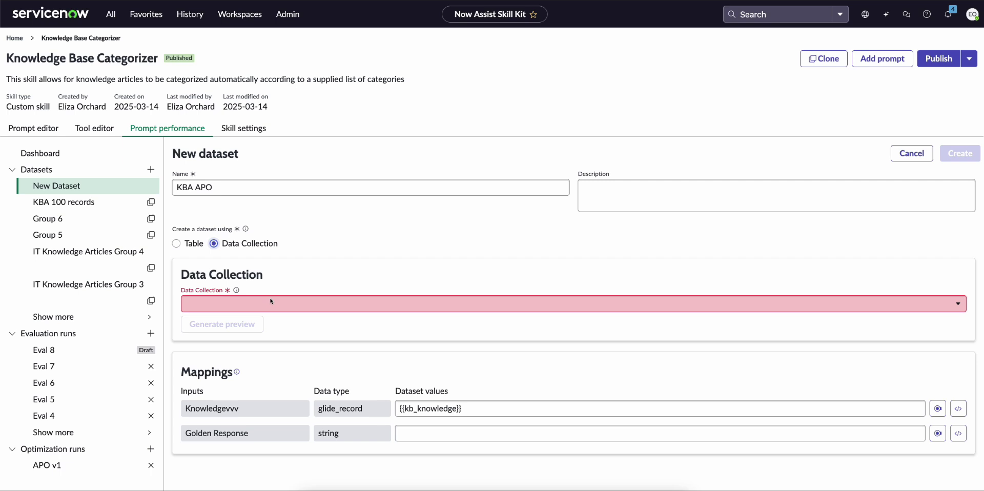
{"action": "left_click", "coordinate": [274, 303]}
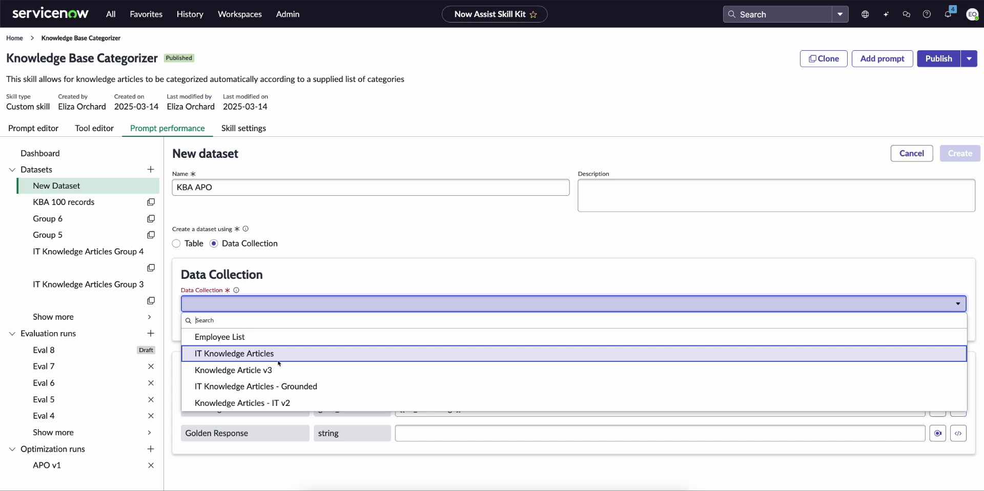
{"action": "left_click", "coordinate": [289, 263]}
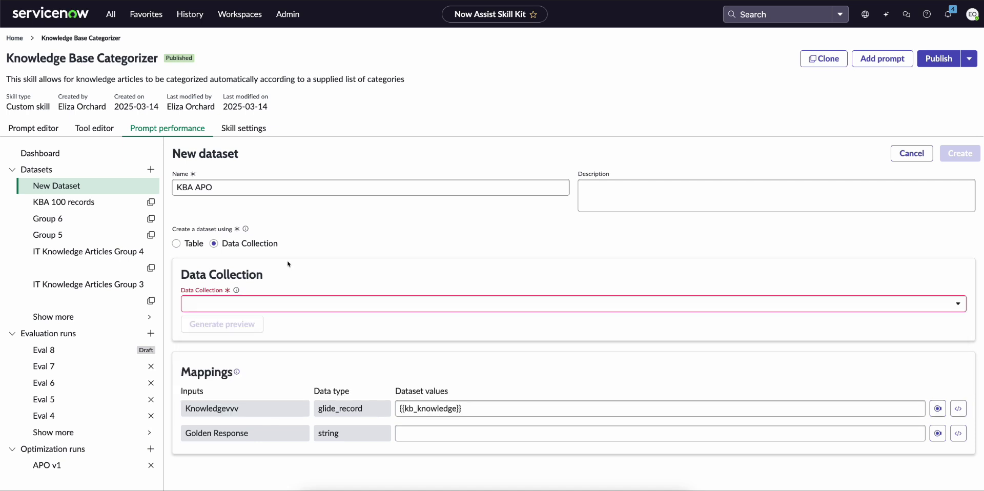
Return the source to the kb_knowledge table and set Maximum Records to 101.
{"action": "left_click", "coordinate": [176, 244]}
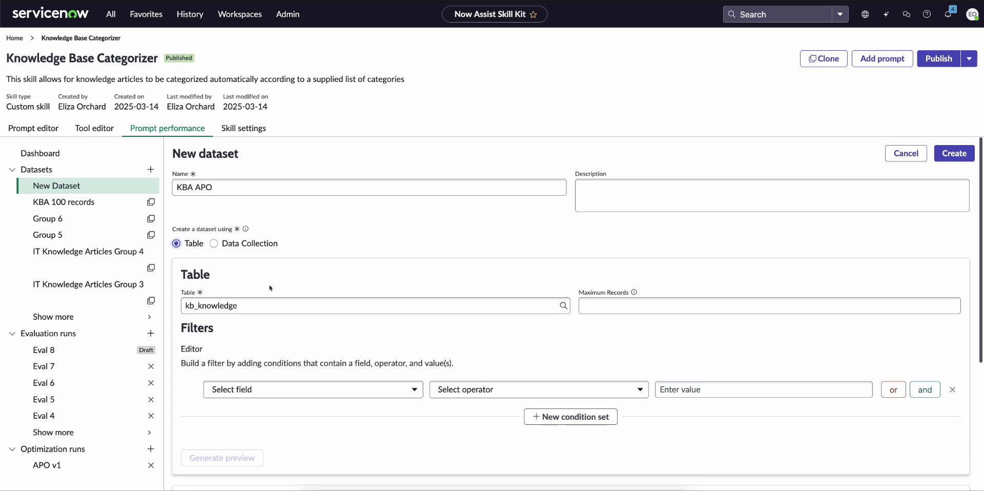
{"action": "left_click", "coordinate": [674, 314]}
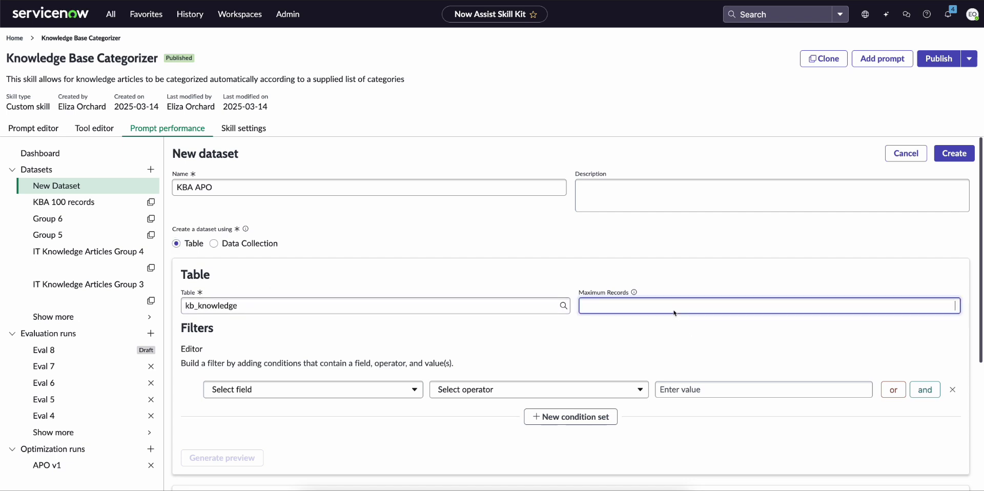
{"action": "type", "text": "101"}
{"action": "left_click", "coordinate": [687, 278]}
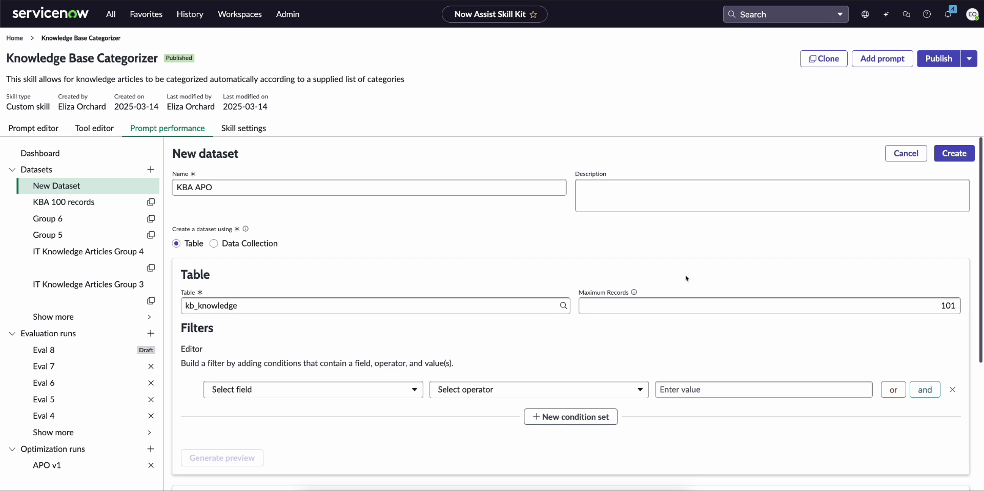
Scroll through the 184-article preview down to the input mappings.
{"action": "scroll", "coordinate": [687, 279], "scroll_direction": "down", "scroll_amount": 1}
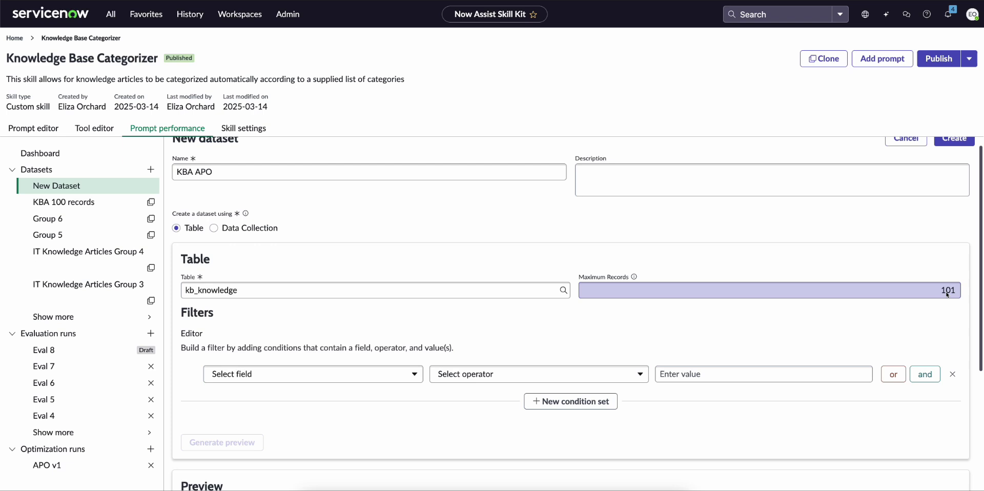
{"action": "scroll", "coordinate": [518, 334], "scroll_direction": "down", "scroll_amount": 1}
{"action": "scroll", "coordinate": [519, 334], "scroll_direction": "down", "scroll_amount": 1}
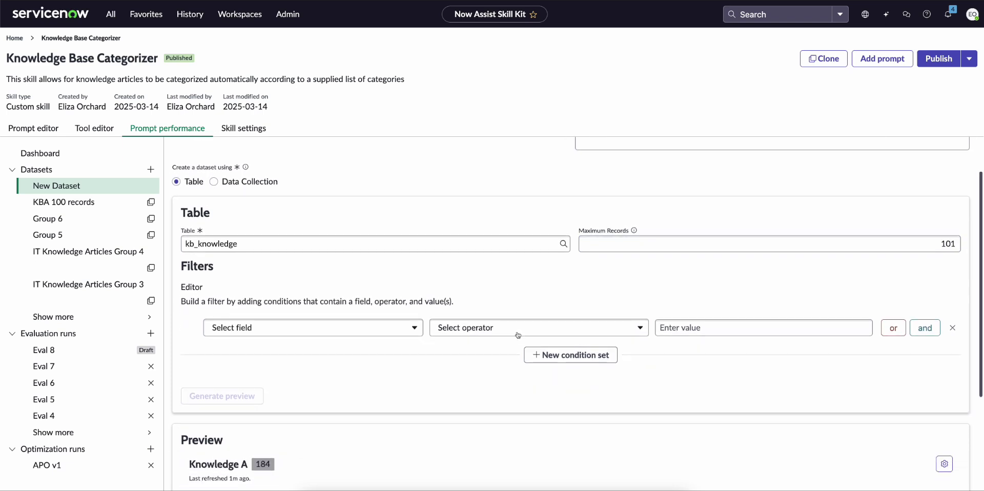
{"action": "scroll", "coordinate": [440, 390], "scroll_direction": "down", "scroll_amount": 3}
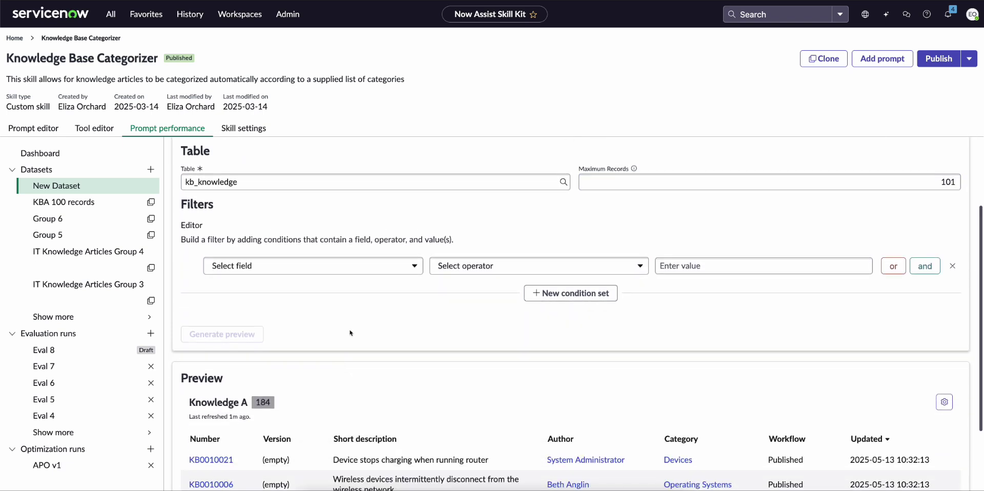
{"action": "scroll", "coordinate": [240, 325], "scroll_direction": "down", "scroll_amount": 1}
{"action": "scroll", "coordinate": [240, 324], "scroll_direction": "down", "scroll_amount": 10}
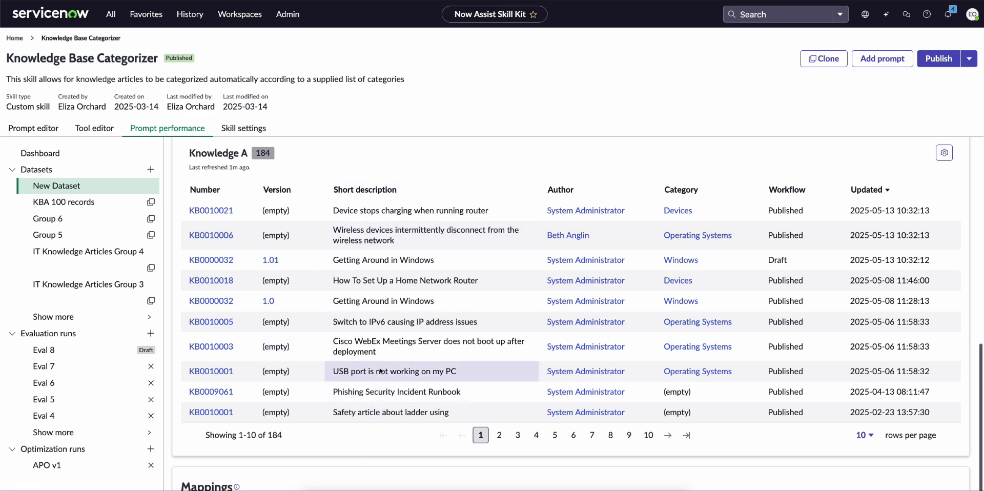
{"action": "scroll", "coordinate": [380, 372], "scroll_direction": "down", "scroll_amount": 3}
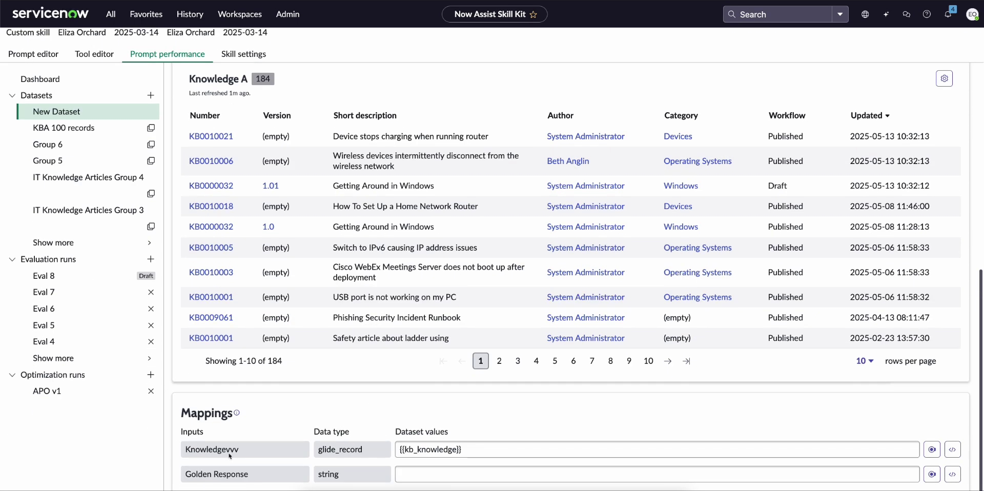
{"action": "left_click", "coordinate": [476, 456]}
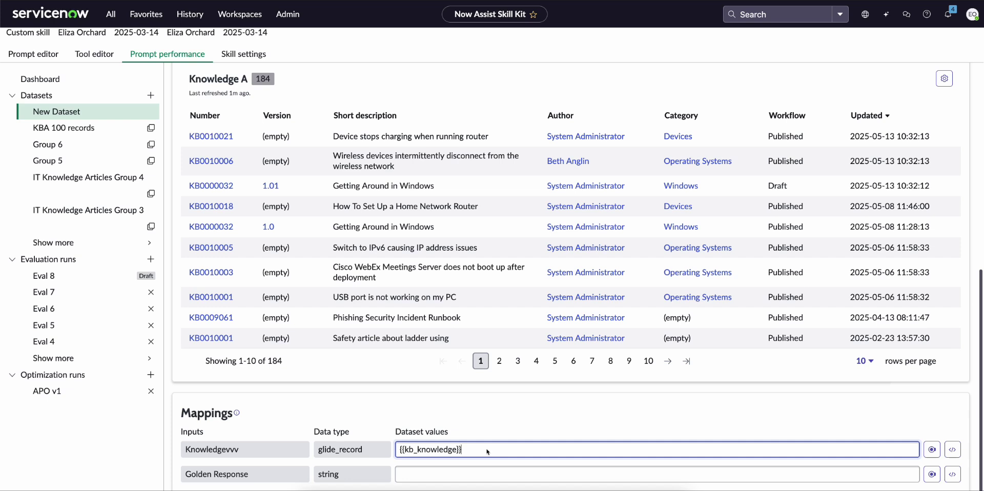
{"action": "left_click_drag", "start_coordinate": [487, 451], "coordinate": [395, 449]}
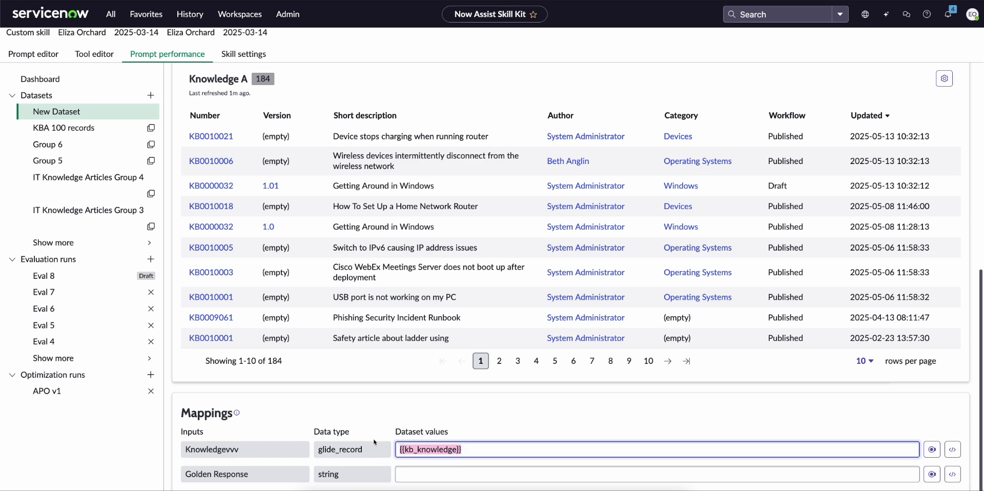
{"action": "left_click", "coordinate": [15, 52]}
{"action": "double_click", "coordinate": [51, 149]}
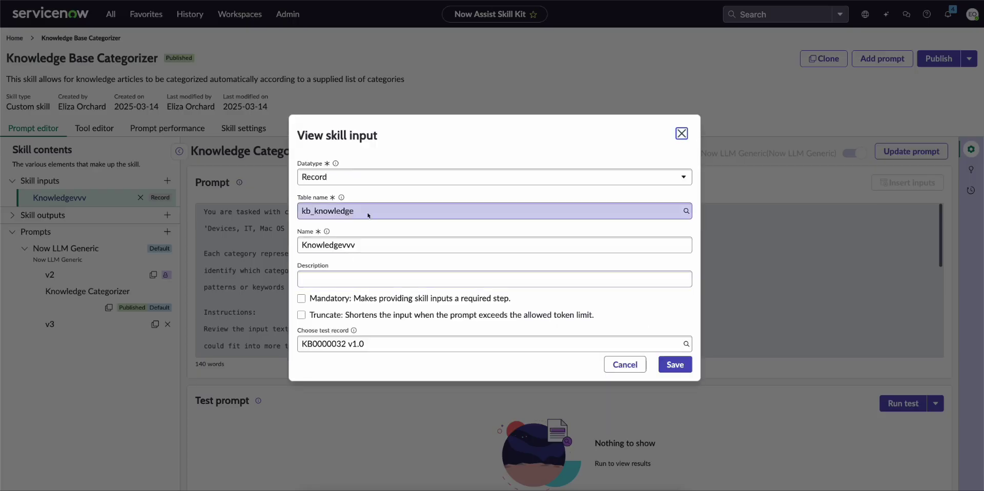
{"action": "left_click", "coordinate": [675, 131]}
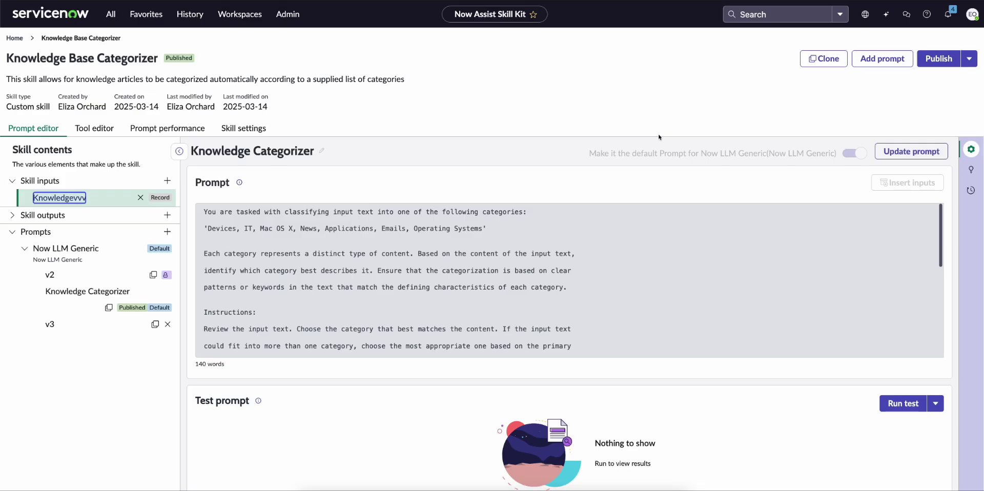
{"action": "left_click", "coordinate": [179, 127]}
{"action": "scroll", "coordinate": [409, 391], "scroll_direction": "down", "scroll_amount": 2}
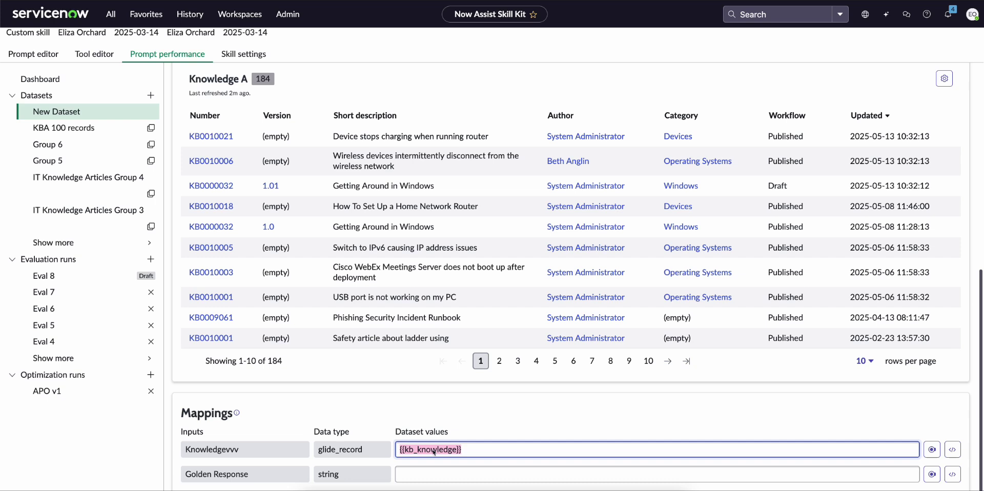
{"action": "left_click", "coordinate": [932, 449]}
{"action": "left_click", "coordinate": [908, 331]}
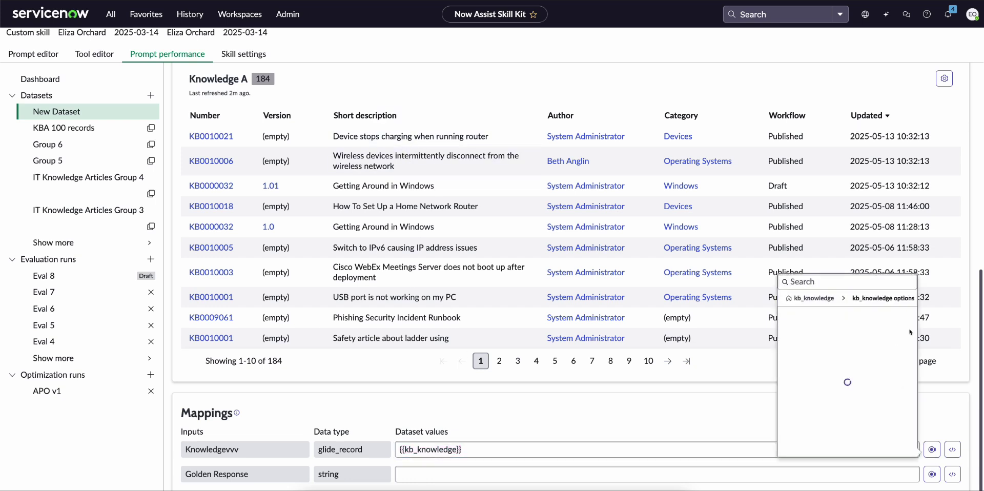
{"action": "scroll", "coordinate": [855, 364], "scroll_direction": "down", "scroll_amount": 3}
{"action": "left_click", "coordinate": [819, 287]}
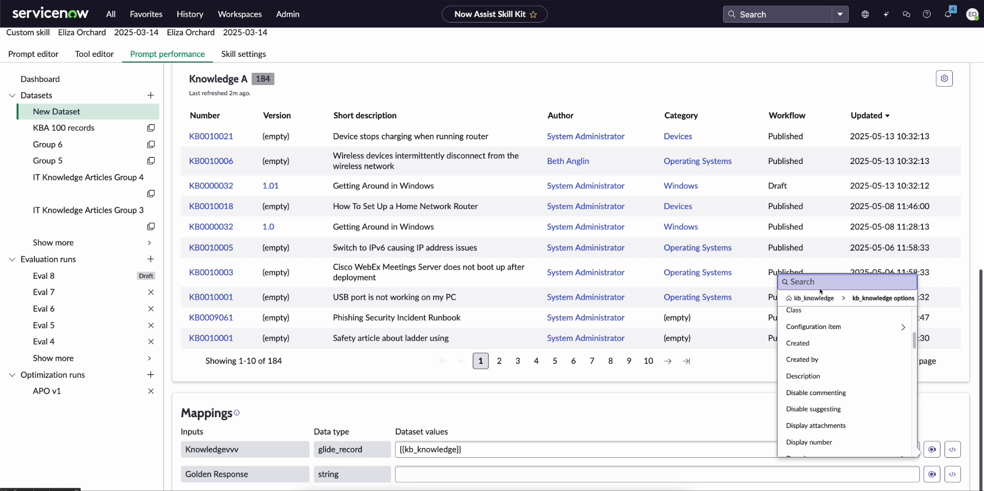
{"action": "type", "text": "short"}
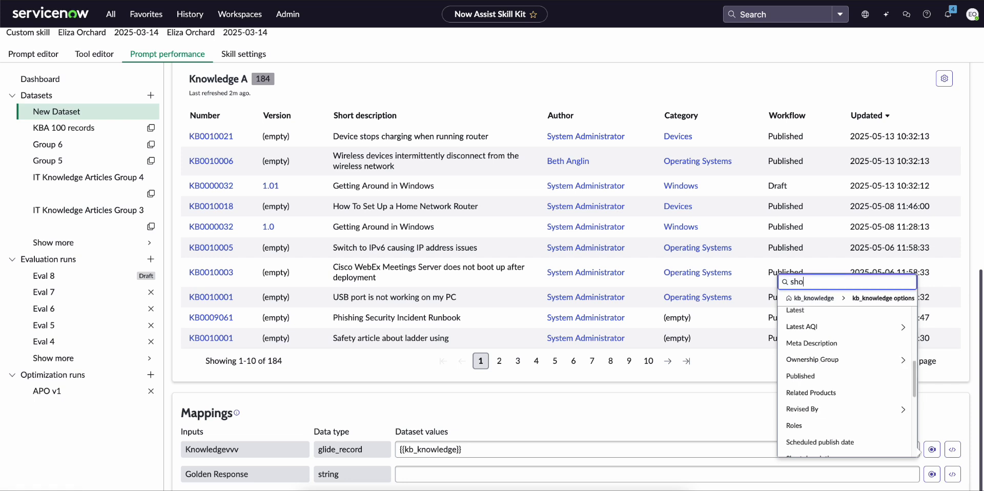
{"action": "left_click", "coordinate": [817, 320]}
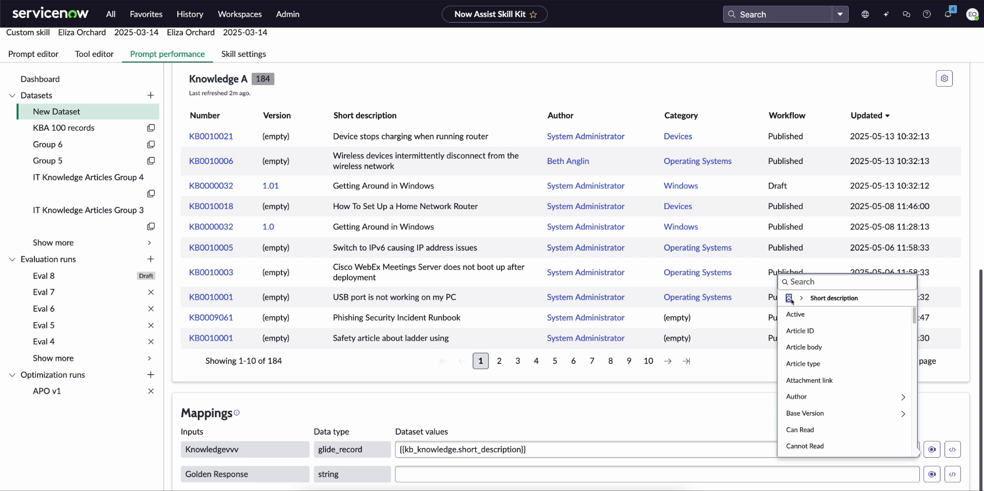
{"action": "left_click", "coordinate": [790, 298]}
{"action": "left_click", "coordinate": [808, 332]}
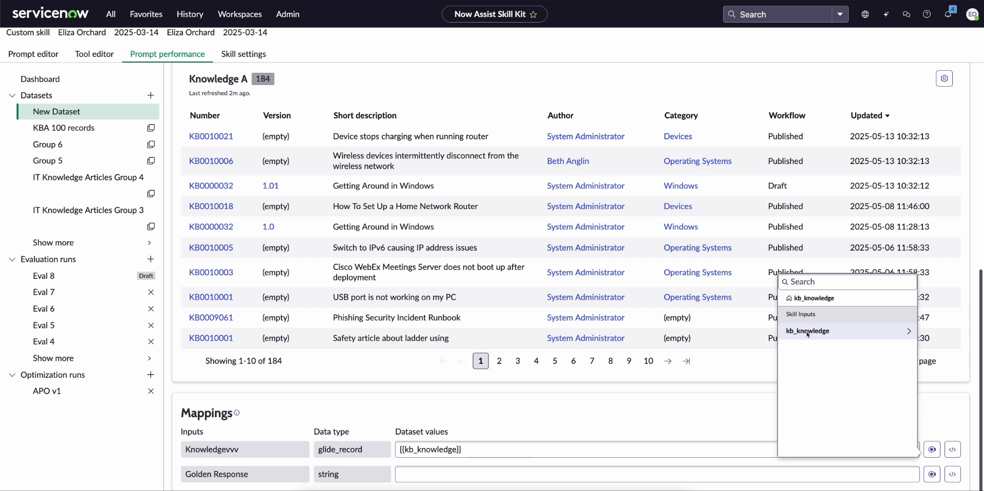
{"action": "left_click", "coordinate": [612, 417]}
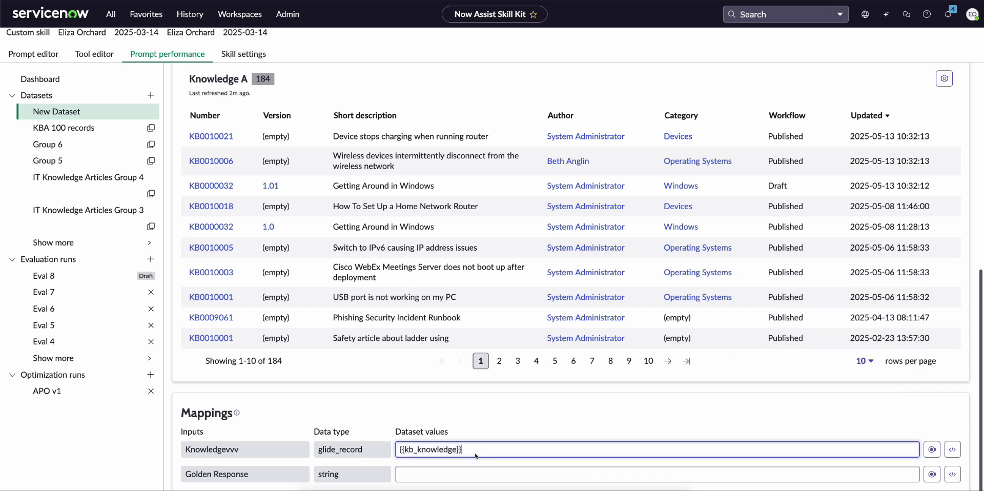
{"action": "double_click", "coordinate": [410, 444]}
{"action": "left_click", "coordinate": [355, 414]}
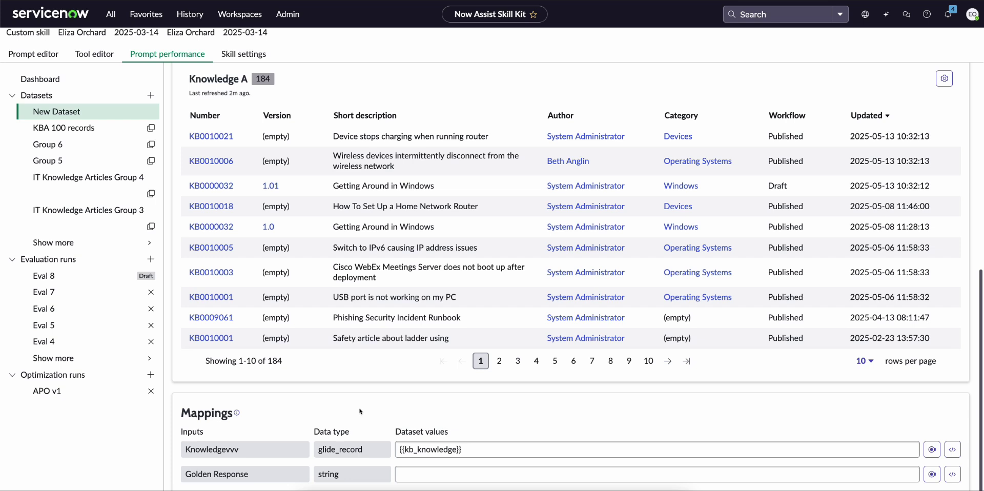
{"action": "left_click_drag", "start_coordinate": [265, 470], "coordinate": [175, 473]}
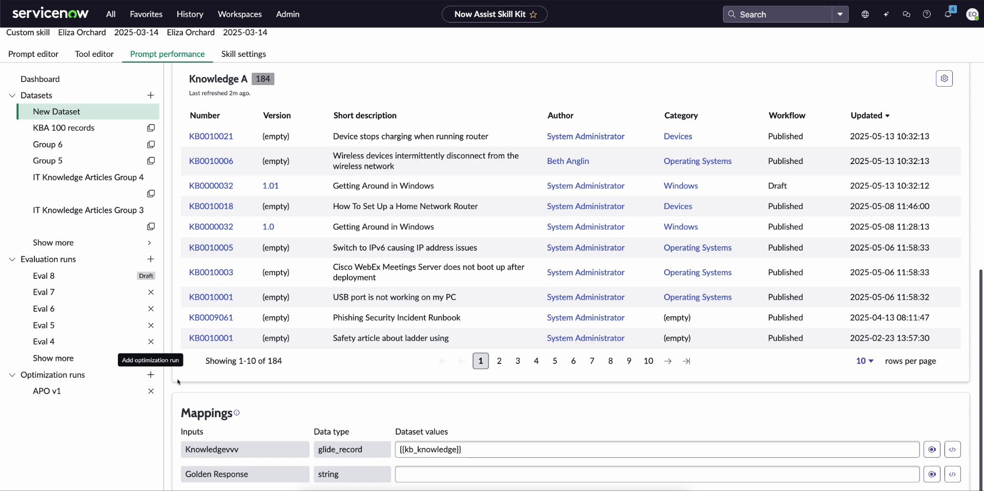
{"action": "scroll", "coordinate": [711, 139], "scroll_direction": "up", "scroll_amount": 7}
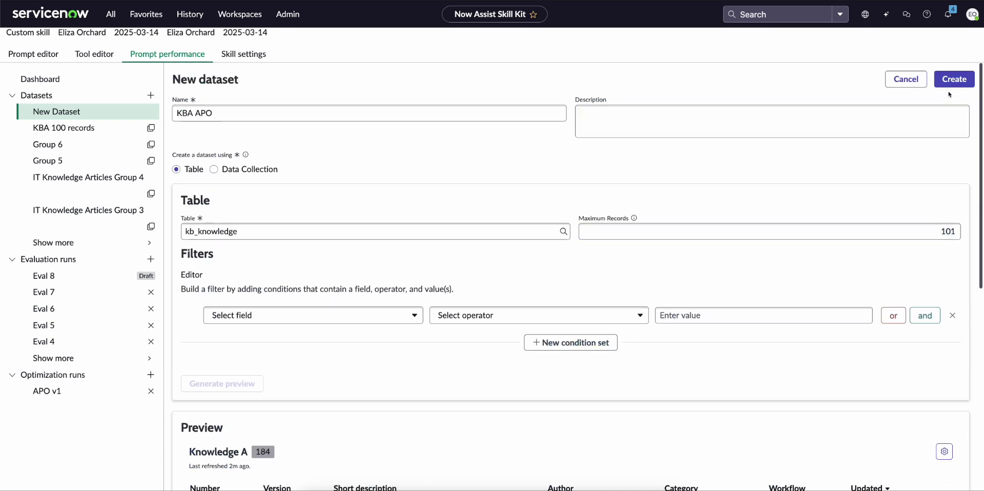
Save the KBA APO dataset and start an optimization run named APO v2.
{"action": "left_click", "coordinate": [953, 81]}
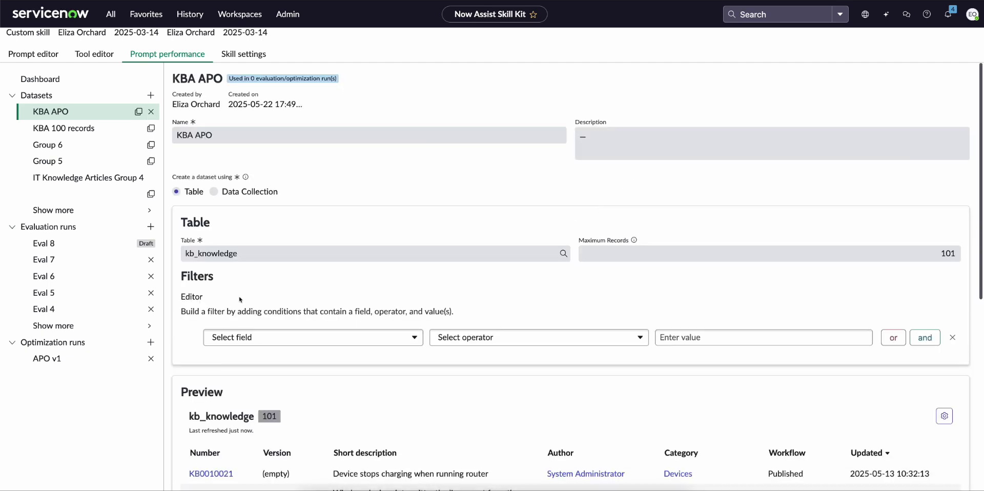
{"action": "left_click", "coordinate": [150, 343]}
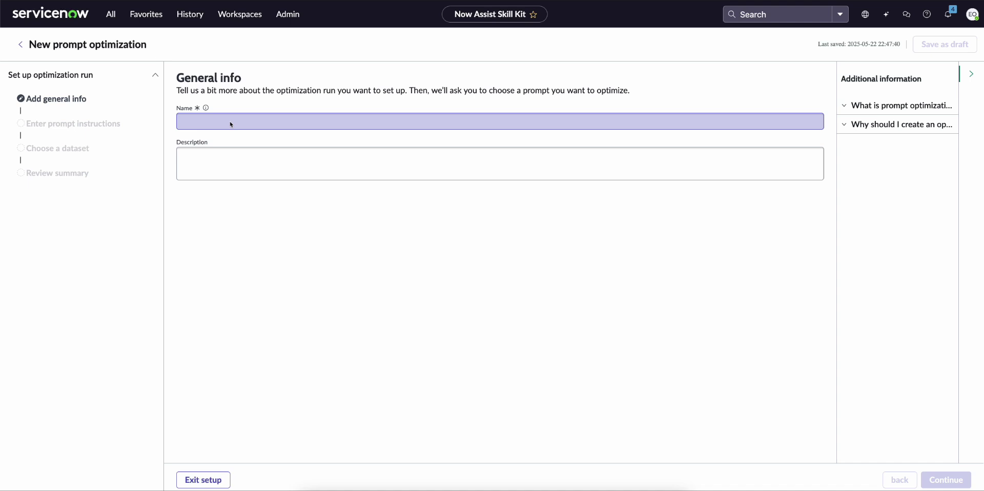
{"action": "left_click", "coordinate": [230, 124]}
{"action": "type", "text": "APO v2"}
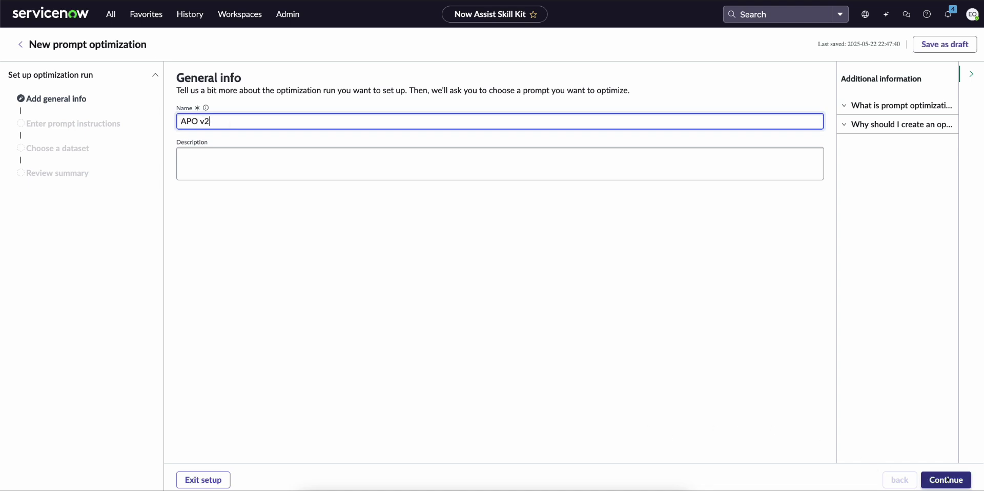
{"action": "left_click", "coordinate": [947, 480]}
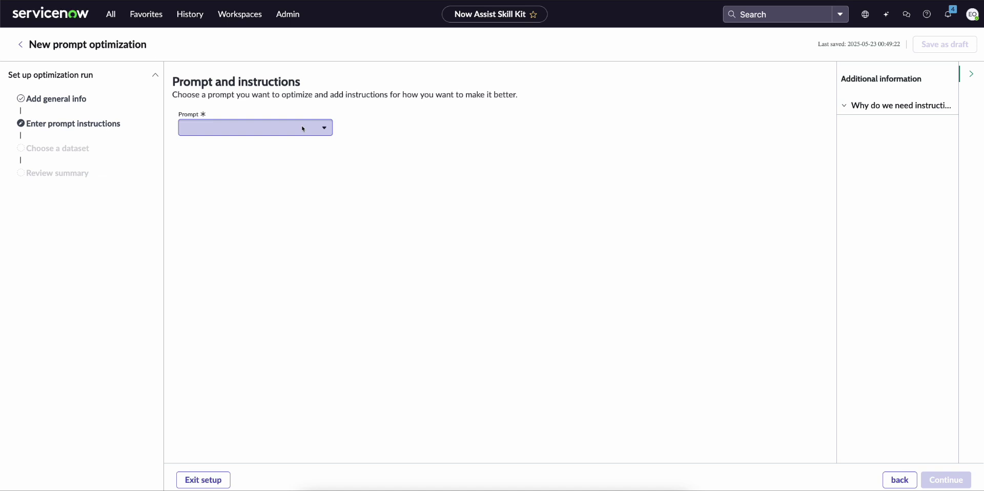
Choose Knowledge Categorizer and enter 'Generate a single category based on the list provided within the prompt'.
{"action": "left_click", "coordinate": [304, 127]}
{"action": "left_click", "coordinate": [266, 160]}
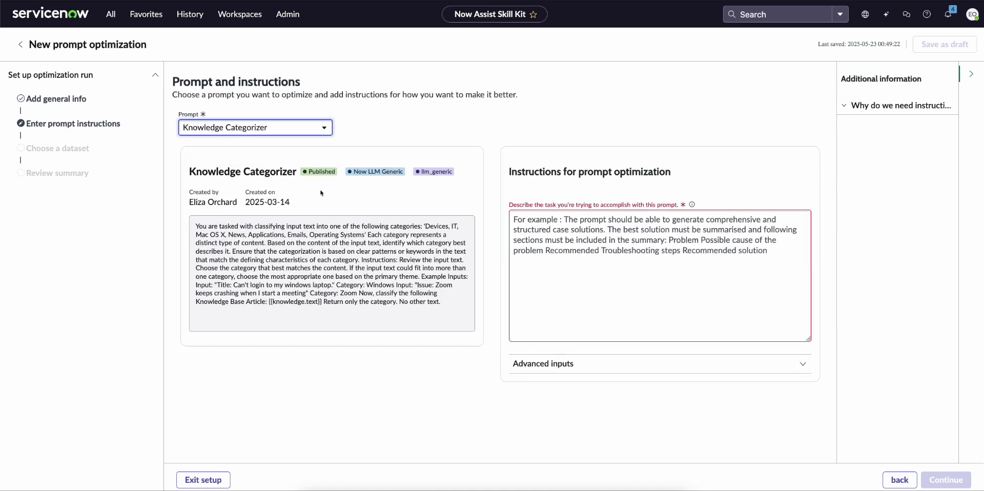
{"action": "left_click", "coordinate": [678, 284]}
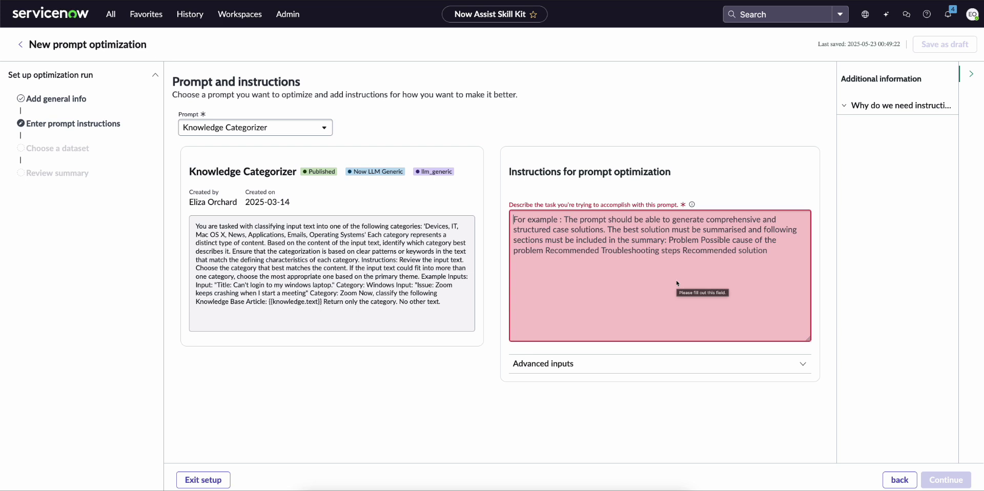
{"action": "type", "text": "Generat"}
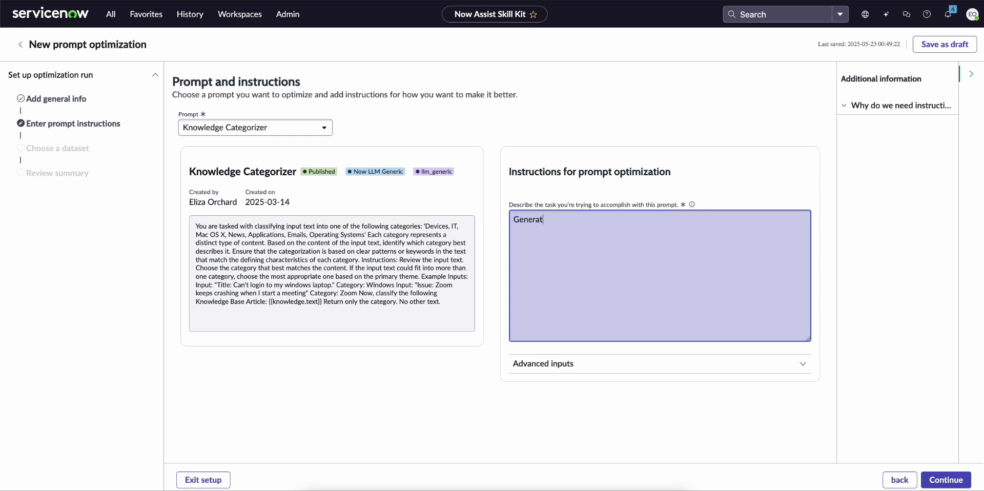
{"action": "type", "text": "e a single catagory based on the list "}
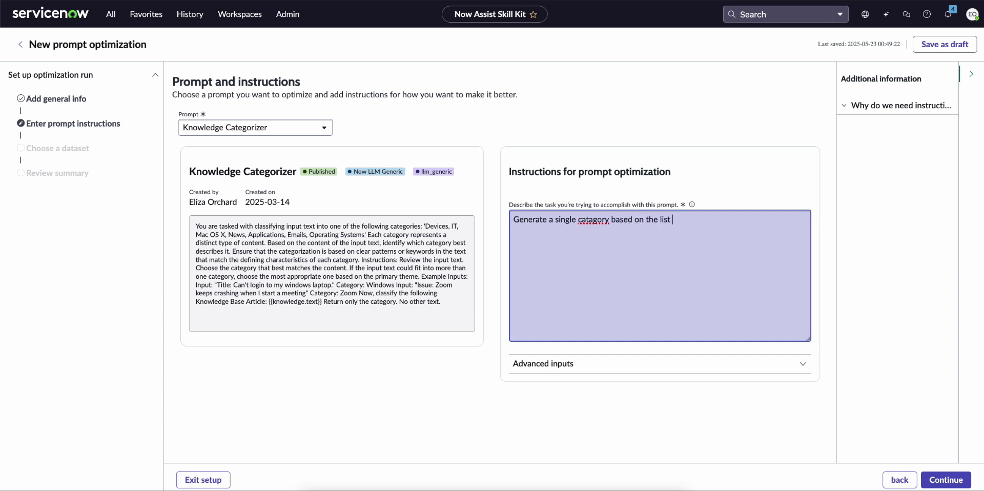
{"action": "type", "text": "provided within the prompt"}
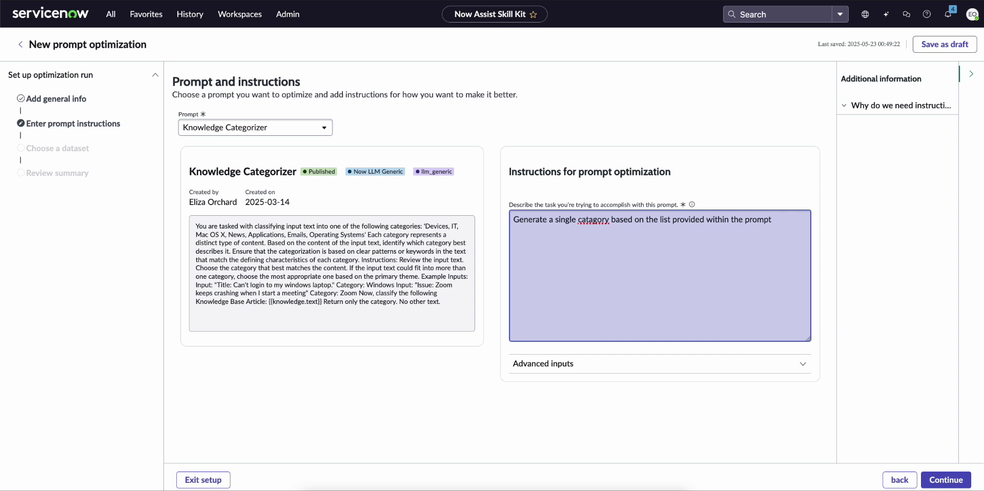
{"action": "right_click", "coordinate": [600, 223]}
{"action": "left_click", "coordinate": [609, 228]}
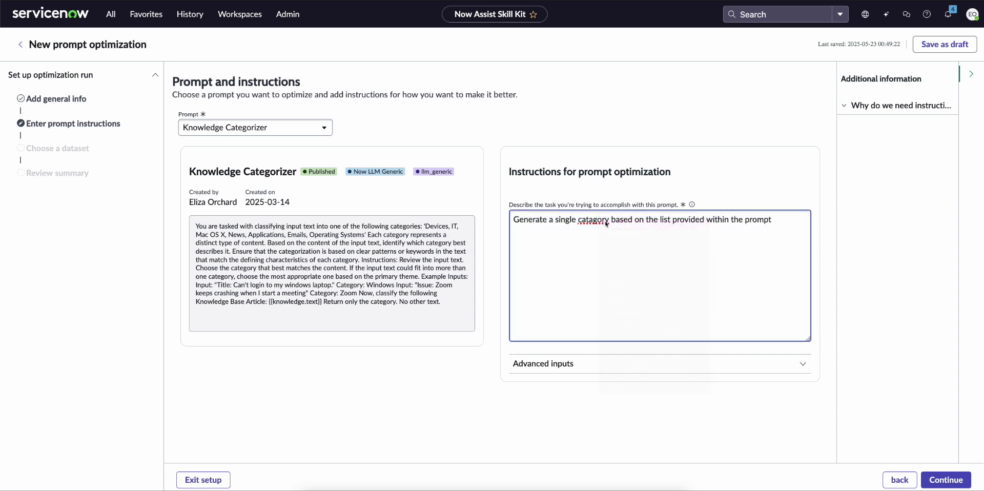
Reword it to 'Categorize the knowledge article…' and add 'Ensure the category generated aligns with the keywords…'.
{"action": "left_click_drag", "start_coordinate": [611, 221], "coordinate": [501, 221]}
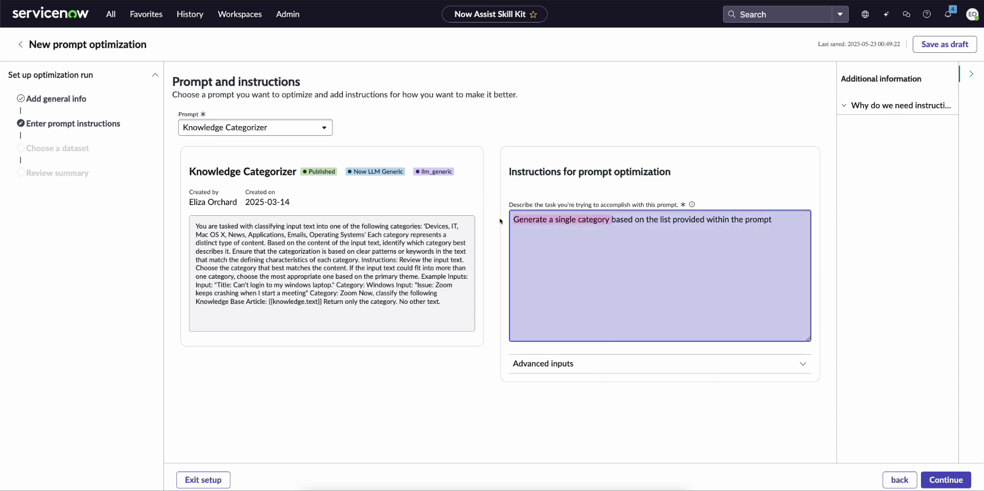
{"action": "type", "text": "Categ"}
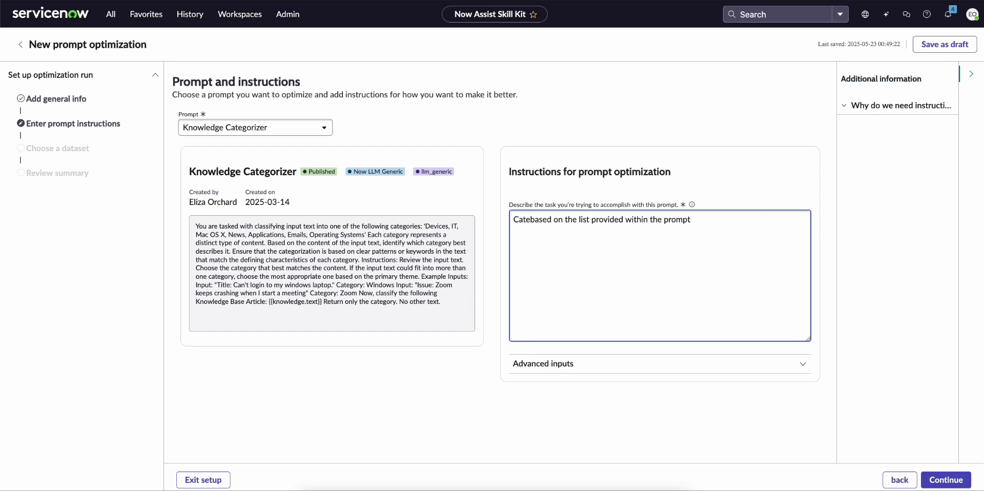
{"action": "type", "text": "orize "}
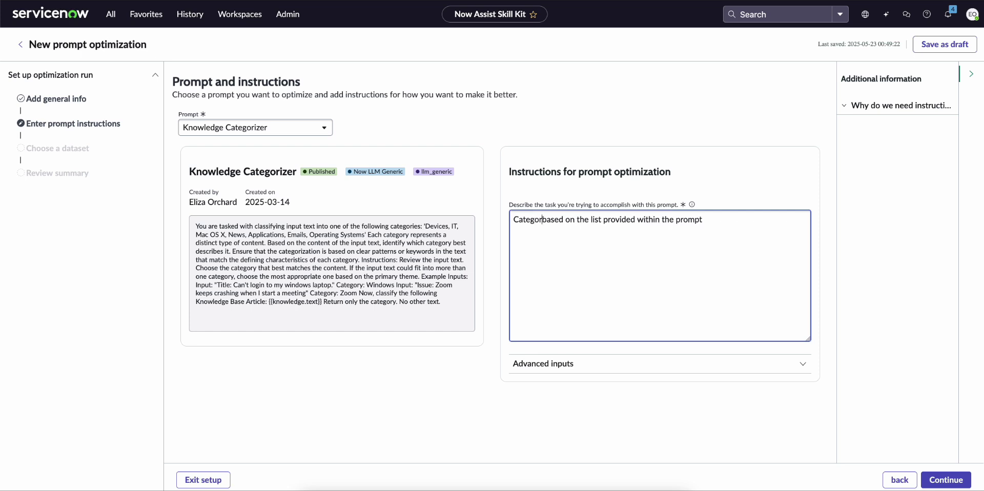
{"action": "type", "text": "the "}
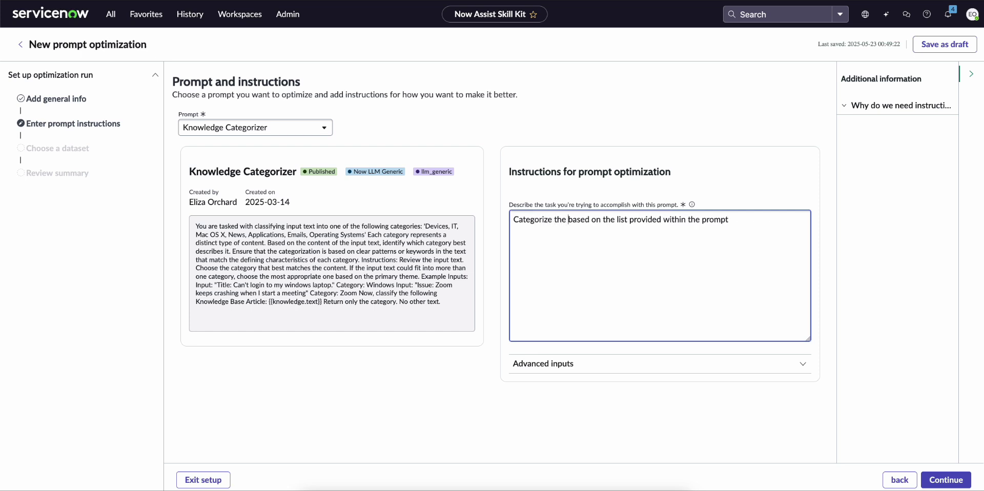
{"action": "type", "text": "knowledge arti"}
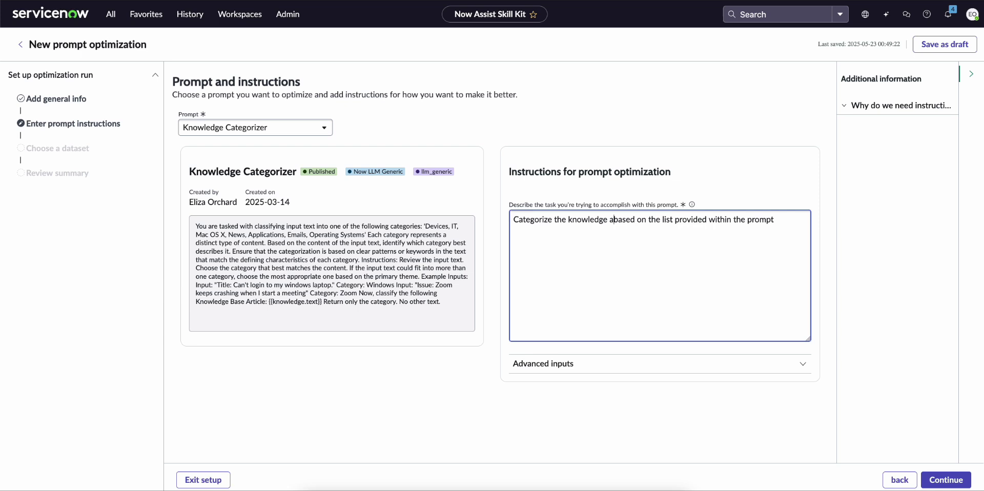
{"action": "type", "text": "cle"}
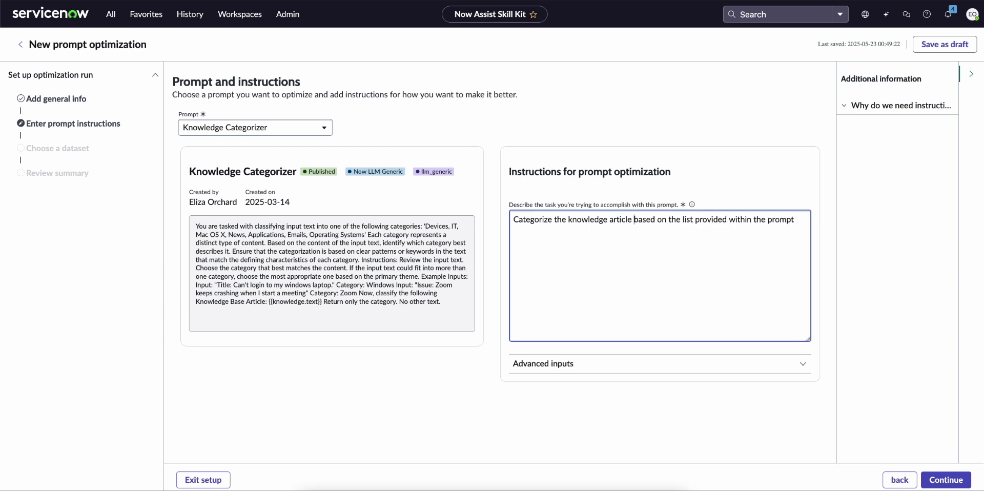
{"action": "left_click", "coordinate": [804, 221]}
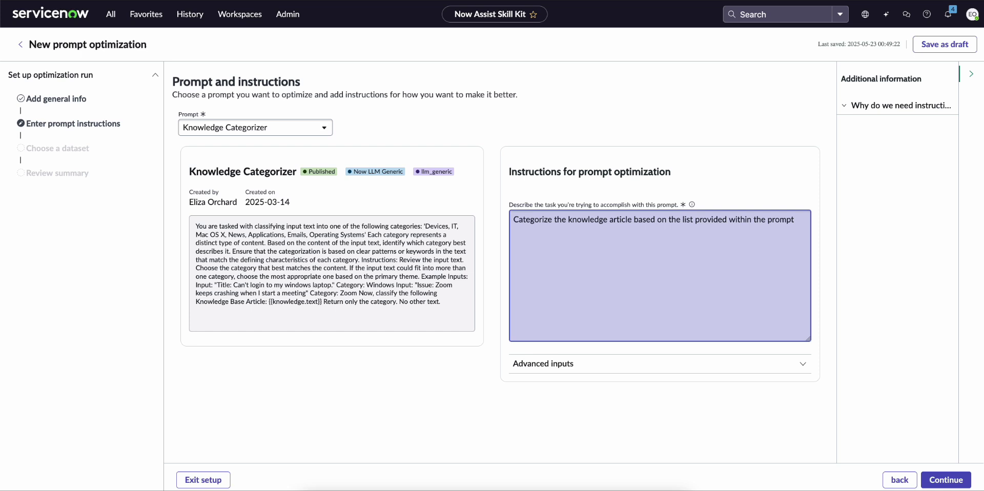
{"action": "type", "text": "Ensure the c"}
{"action": "type", "text": "ateogry"}
{"action": "key", "text": "BackSpace"}
{"action": "key", "text": "BackSpace"}
{"action": "key", "text": "BackSpace"}
{"action": "key", "text": "BackSpace"}
{"action": "key", "text": "BackSpace"}
{"action": "type", "text": "gory generated aligns "}
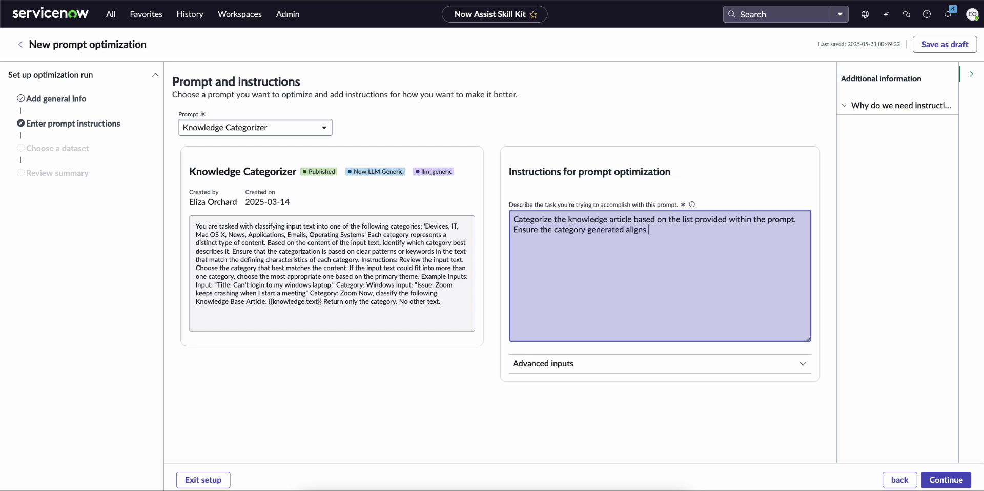
{"action": "type", "text": "with the keywords of the knowledge art"}
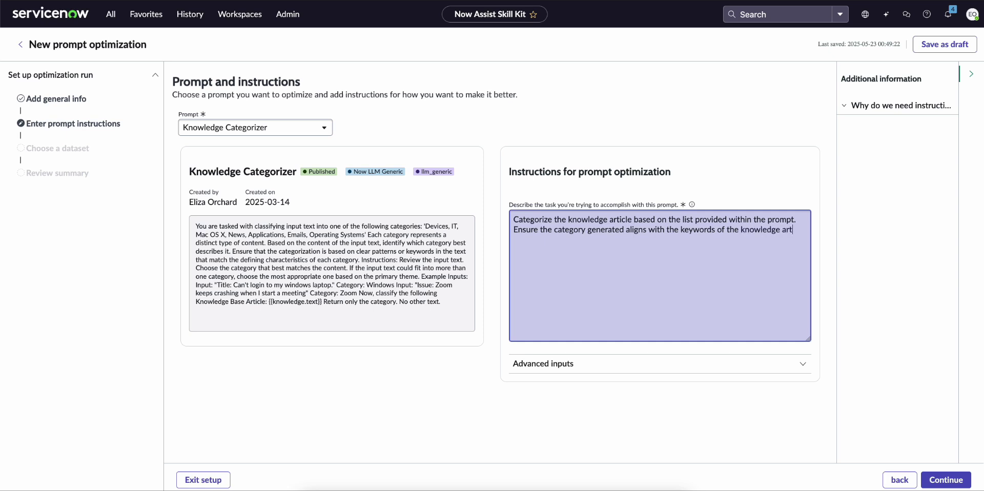
{"action": "type", "text": "icle."}
Set the skill persona to Knowledge Manager.
{"action": "left_click", "coordinate": [683, 370]}
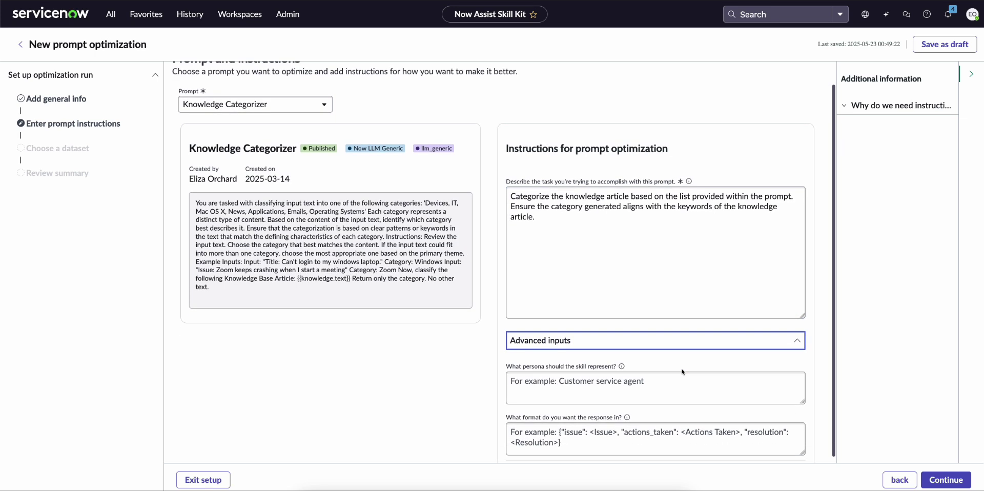
{"action": "left_click", "coordinate": [639, 382]}
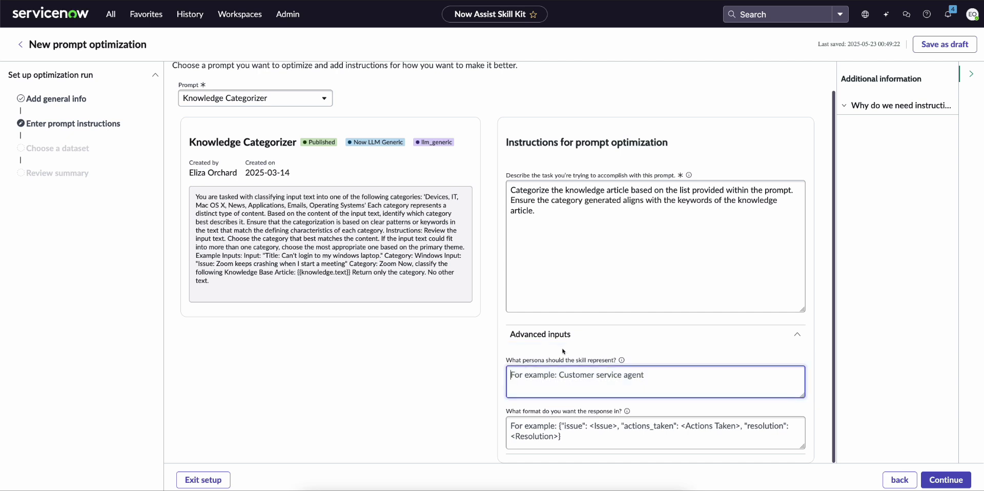
{"action": "left_click_drag", "start_coordinate": [515, 361], "coordinate": [598, 362]}
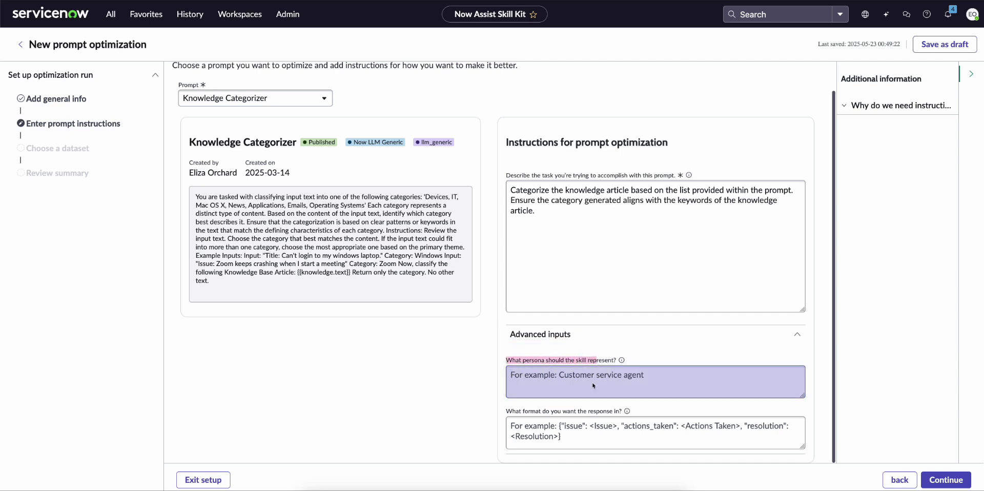
{"action": "left_click", "coordinate": [593, 386]}
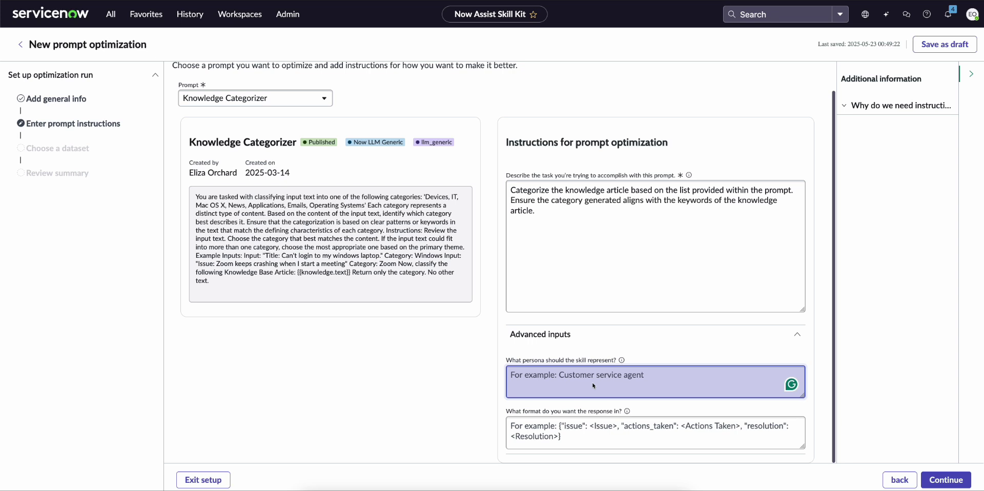
{"action": "type", "text": "Knowledge M"}
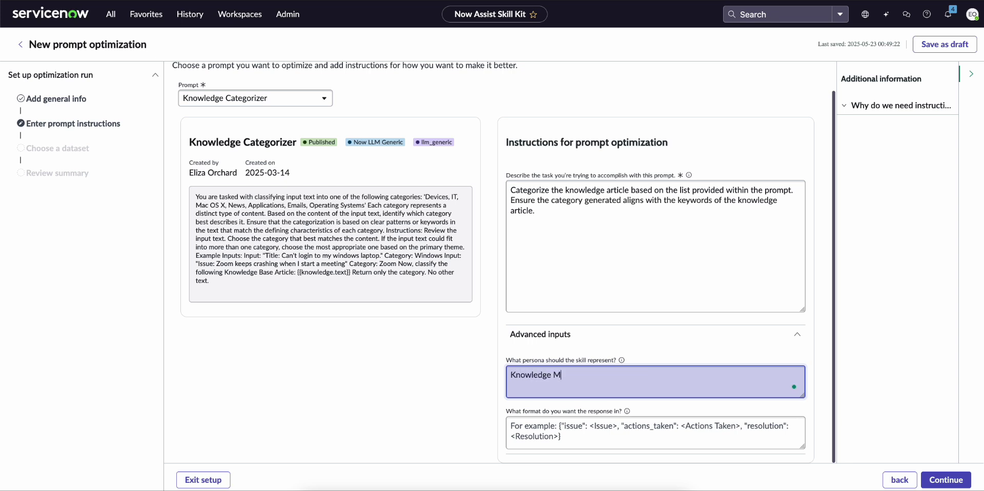
{"action": "type", "text": "anager"}
Enter the response format {"category":category} and continue to the dataset step.
{"action": "left_click", "coordinate": [597, 444]}
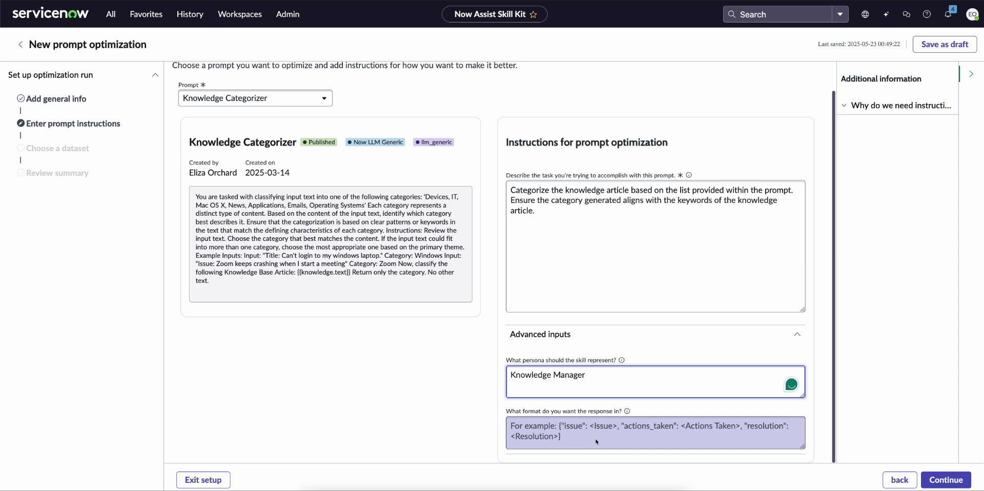
{"action": "left_click", "coordinate": [596, 440]}
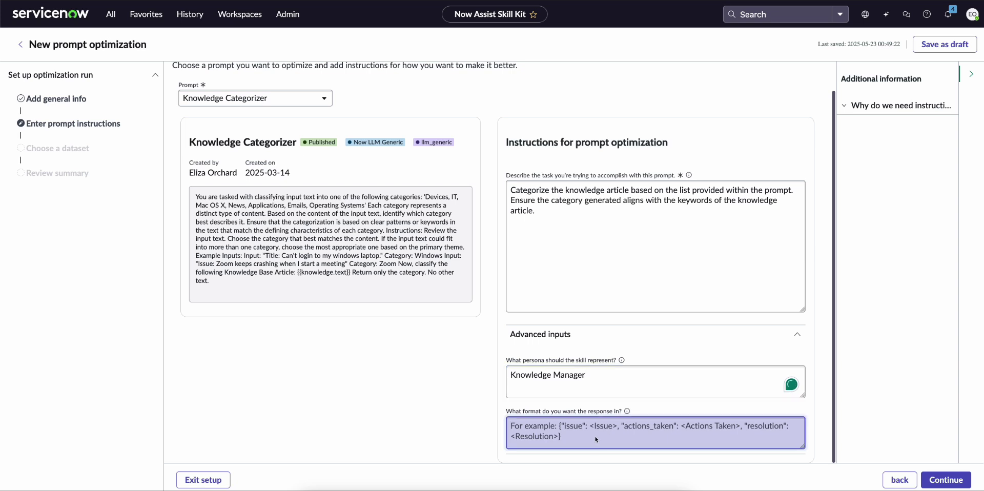
{"action": "type", "text": "{\"\""}
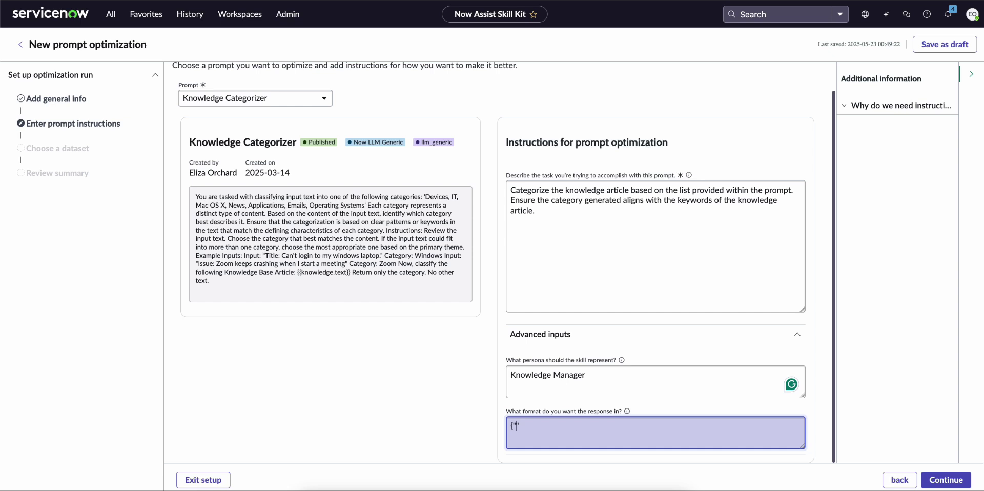
{"action": "type", "text": "category"}
{"action": "type", "text": ":category}"}
{"action": "left_click", "coordinate": [946, 480]}
Select the KBA APO dataset, check the 101 maximum records, and continue to review.
{"action": "left_click", "coordinate": [353, 132]}
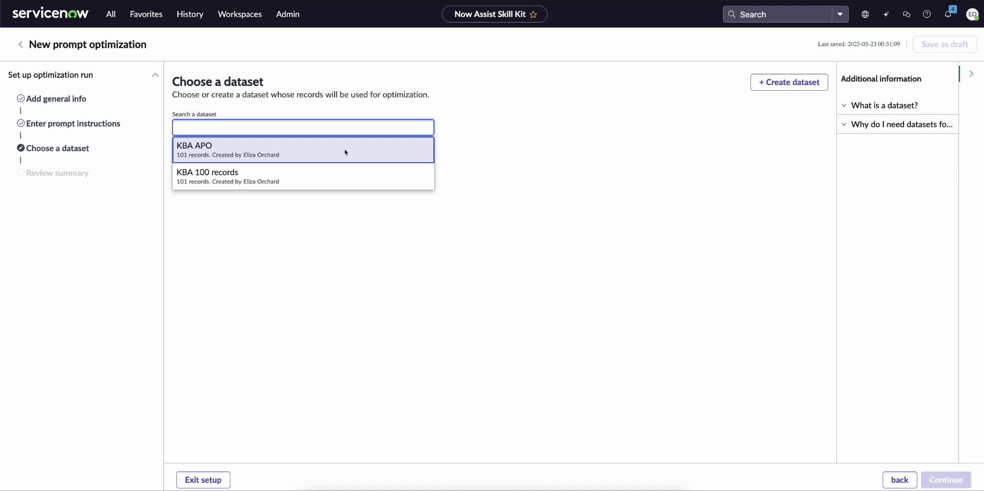
{"action": "left_click", "coordinate": [345, 152]}
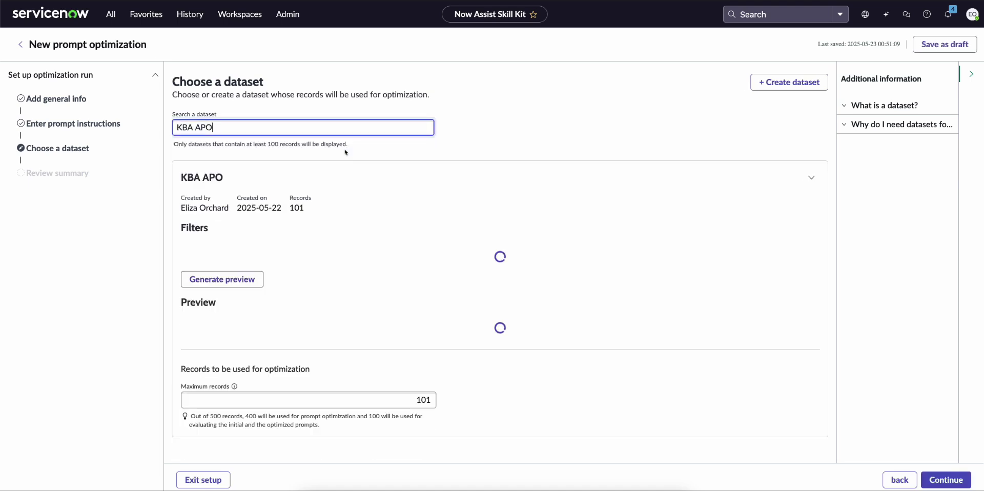
{"action": "scroll", "coordinate": [331, 296], "scroll_direction": "down", "scroll_amount": 3}
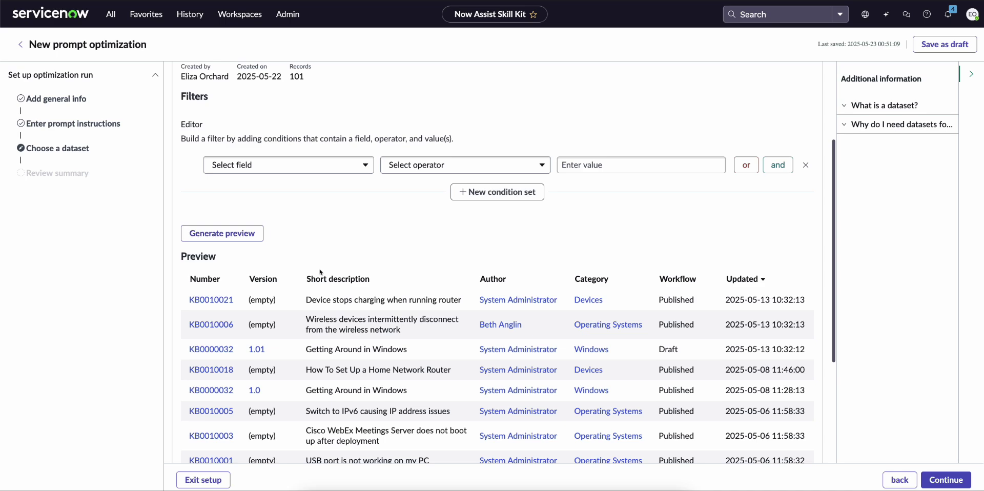
{"action": "scroll", "coordinate": [321, 273], "scroll_direction": "down", "scroll_amount": 1}
{"action": "scroll", "coordinate": [305, 231], "scroll_direction": "down", "scroll_amount": 4}
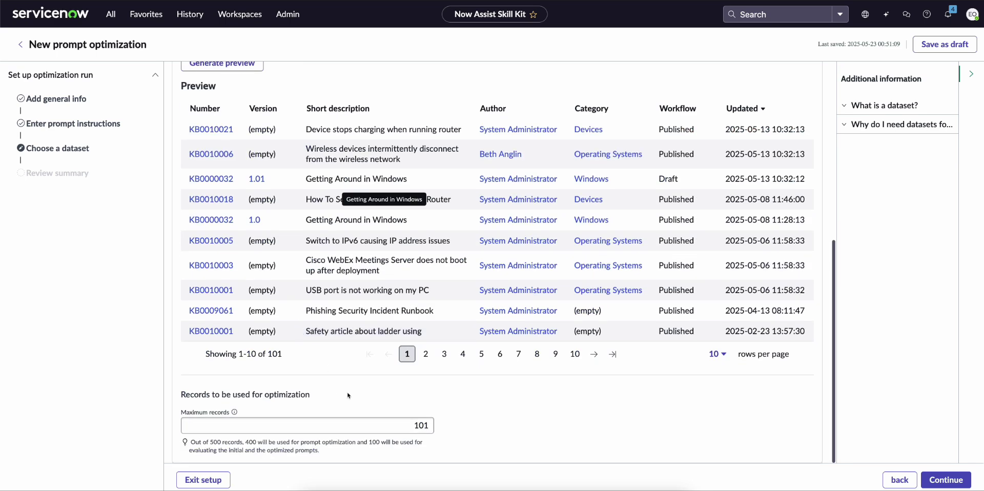
{"action": "left_click_drag", "start_coordinate": [186, 413], "coordinate": [227, 410]}
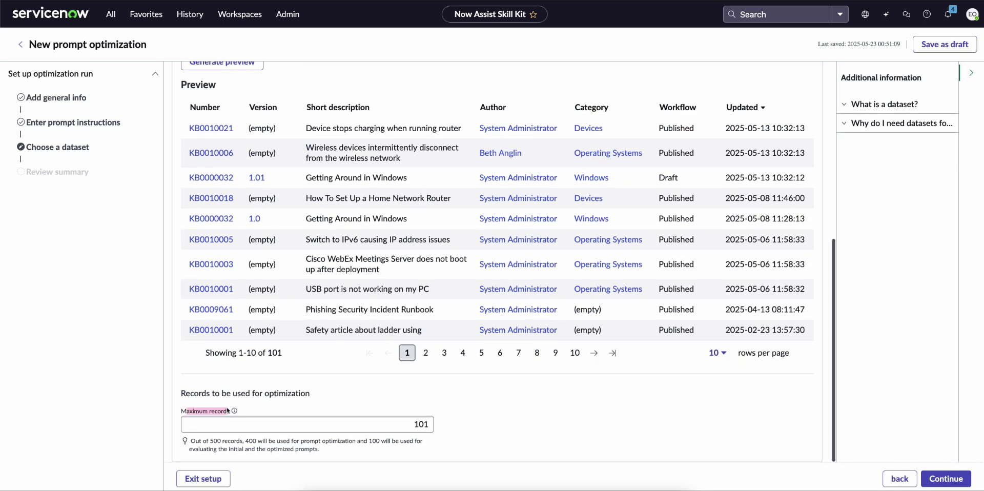
{"action": "left_click", "coordinate": [343, 411]}
{"action": "left_click_drag", "start_coordinate": [343, 411], "coordinate": [427, 427]}
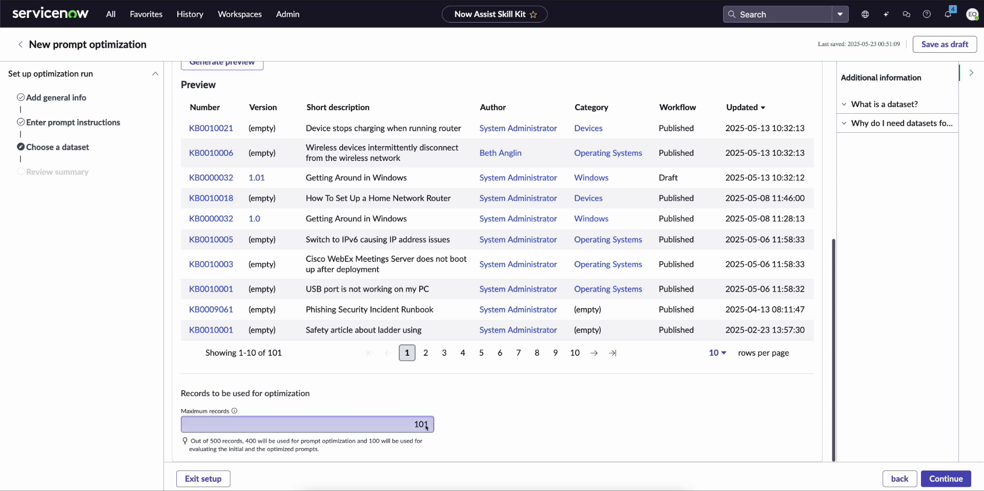
{"action": "left_click", "coordinate": [432, 428]}
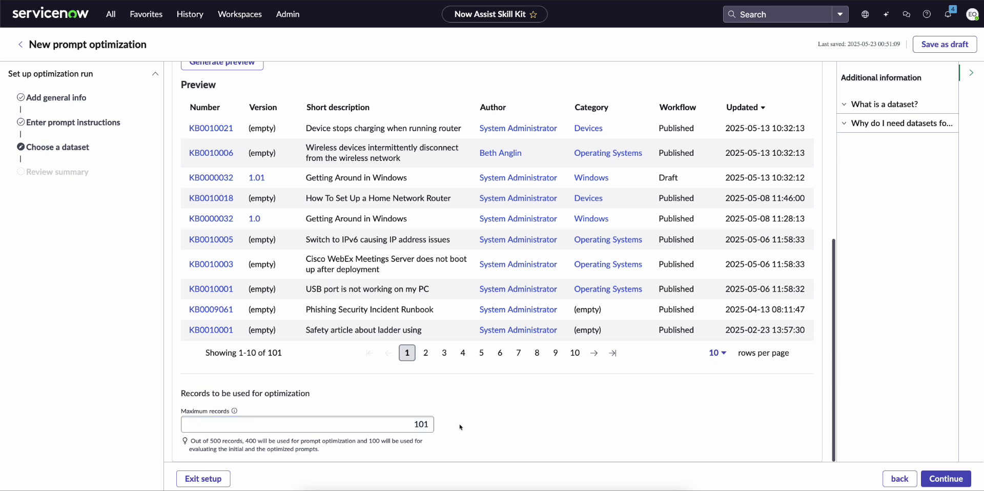
{"action": "left_click", "coordinate": [940, 483]}
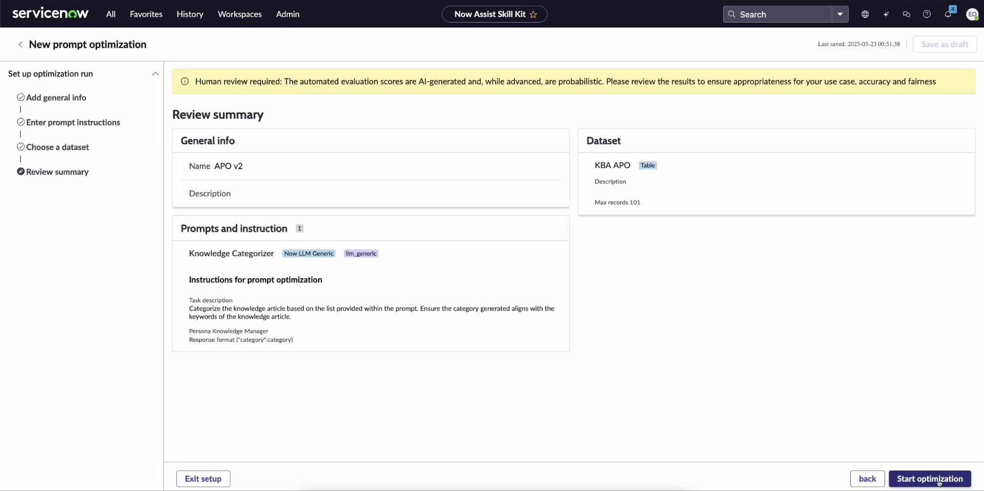
Start the APO v2 optimization run, then abort it and confirm the abort.
{"action": "left_click", "coordinate": [940, 483]}
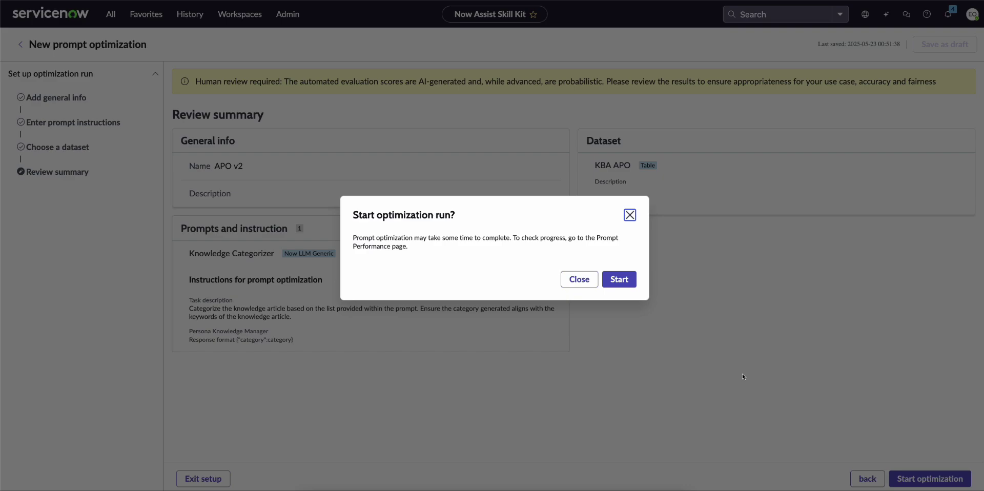
{"action": "left_click", "coordinate": [619, 280]}
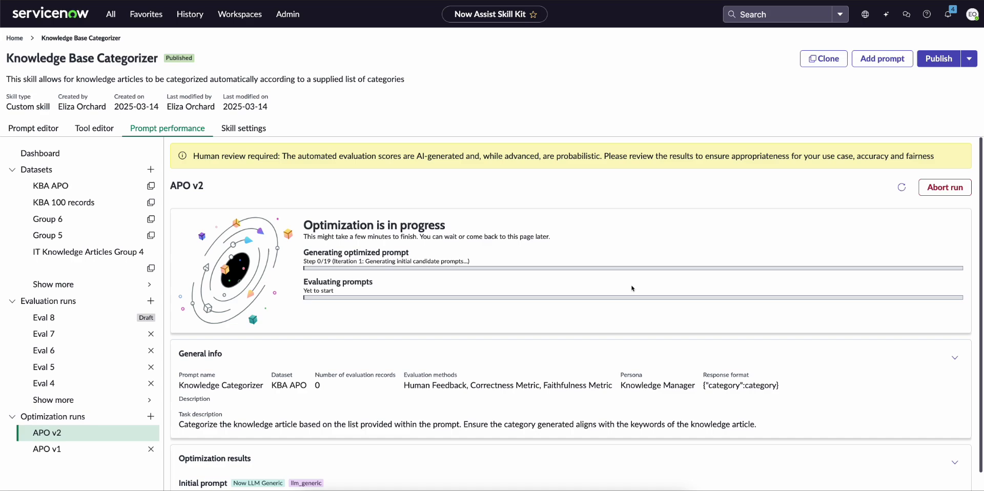
{"action": "left_click", "coordinate": [932, 188]}
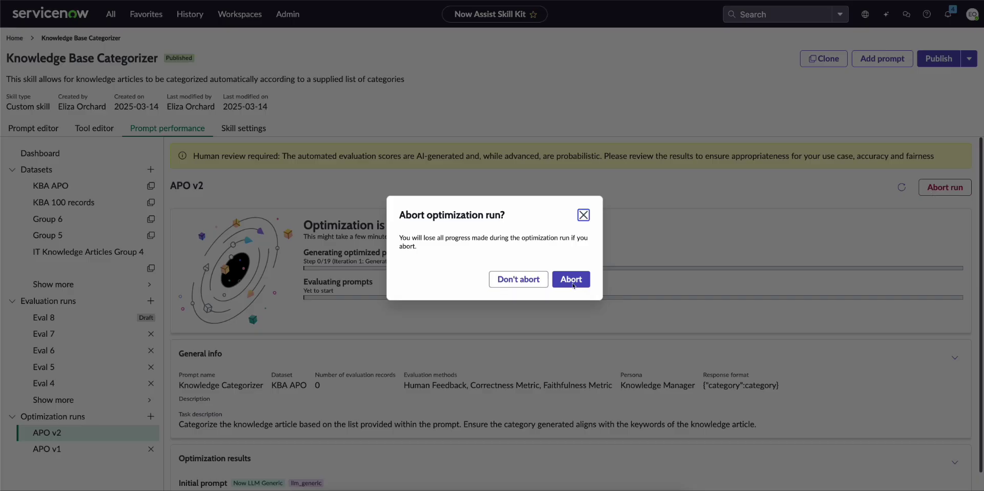
{"action": "left_click", "coordinate": [571, 280]}
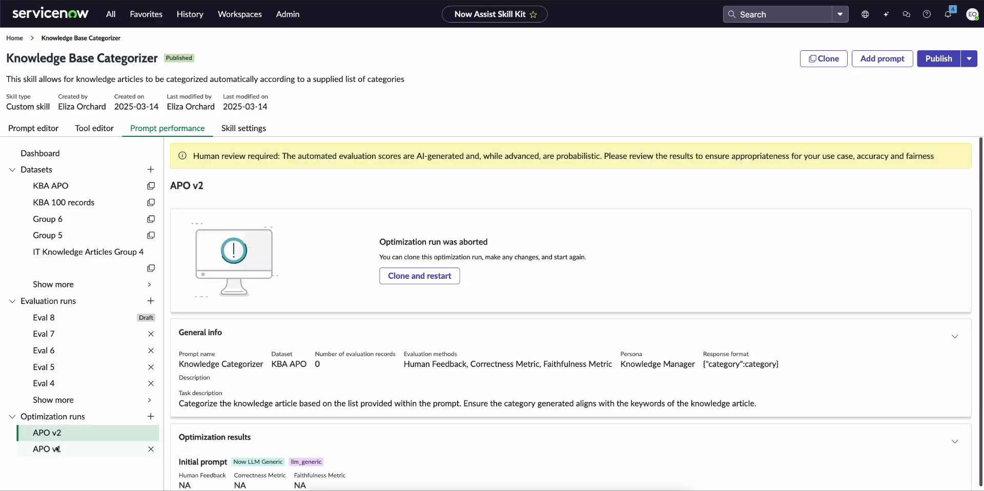
Open APO v1's results and review the Correctness and Faithfulness charts and prompt panels.
{"action": "left_click", "coordinate": [56, 449]}
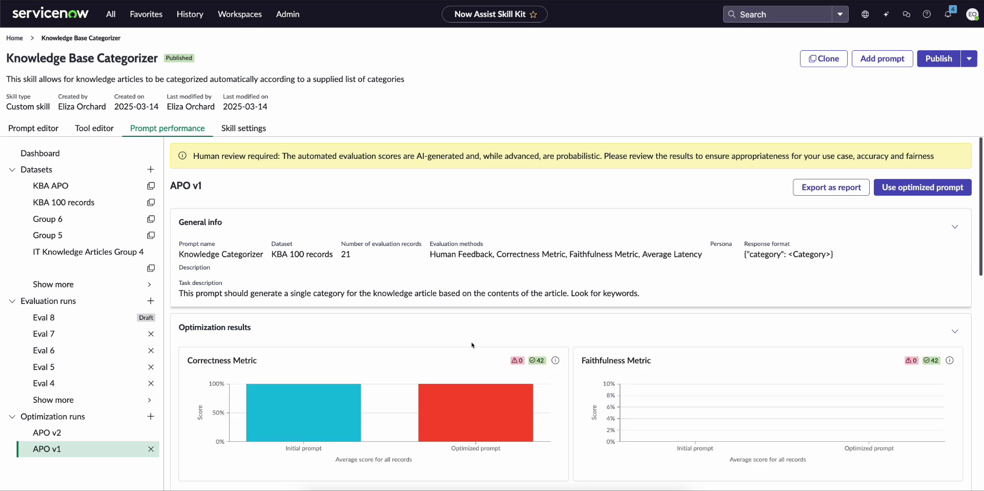
{"action": "scroll", "coordinate": [540, 296], "scroll_direction": "down", "scroll_amount": 2}
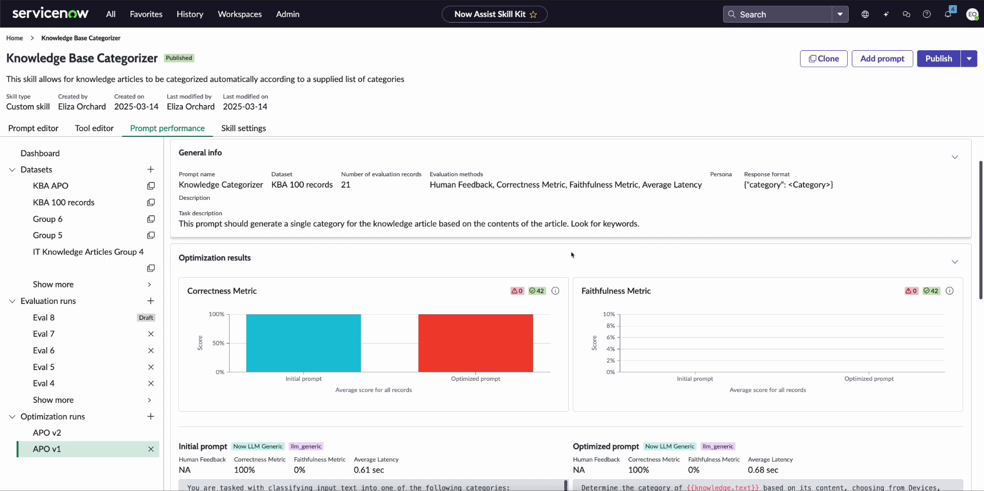
{"action": "scroll", "coordinate": [572, 255], "scroll_direction": "down", "scroll_amount": 1}
{"action": "scroll", "coordinate": [572, 255], "scroll_direction": "down", "scroll_amount": 1}
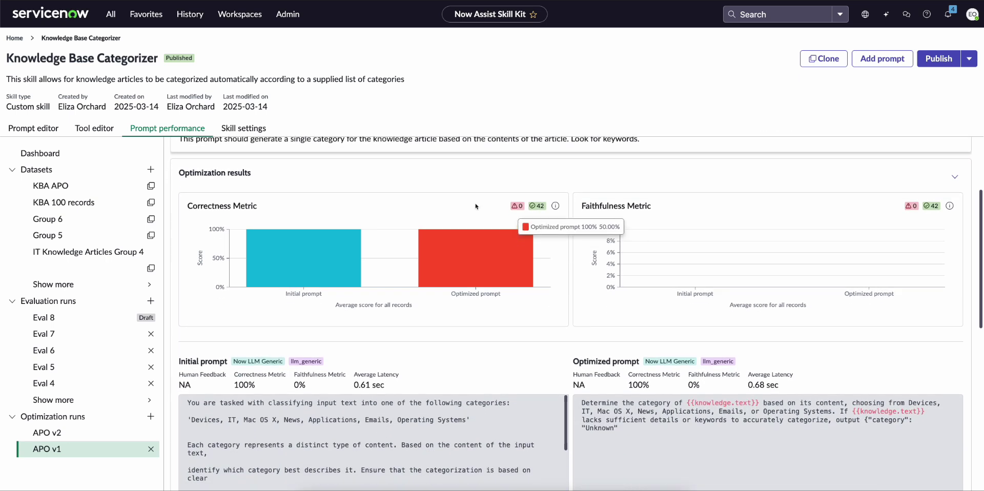
{"action": "mouse_move", "coordinate": [324, 249]}
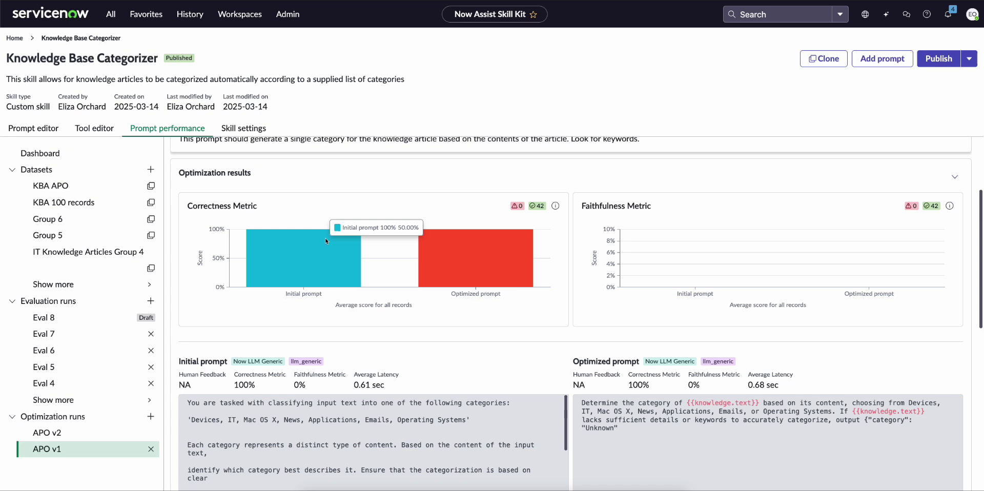
{"action": "double_click", "coordinate": [216, 207]}
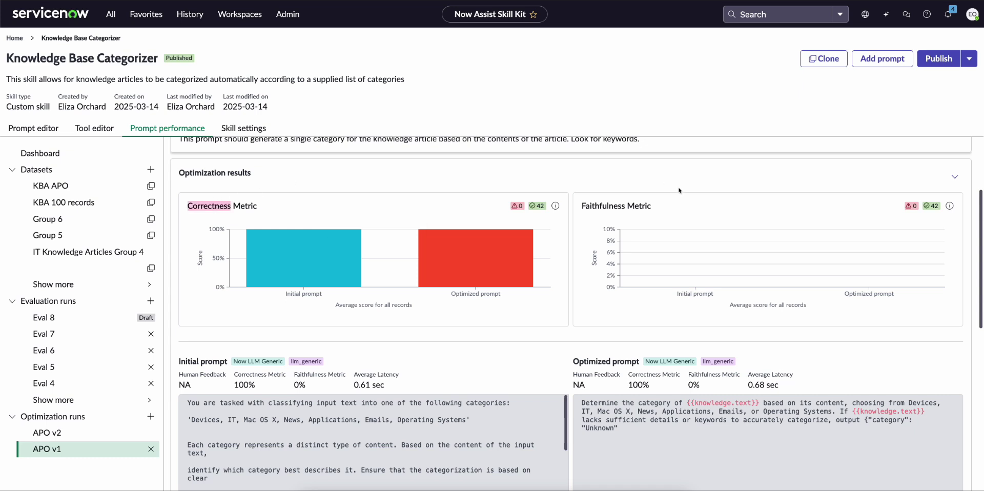
{"action": "double_click", "coordinate": [603, 207]}
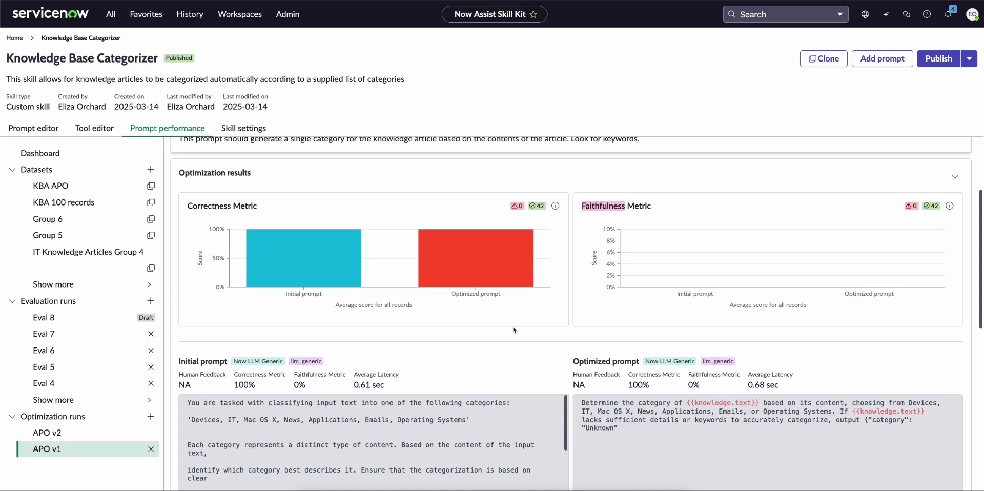
{"action": "scroll", "coordinate": [515, 329], "scroll_direction": "down", "scroll_amount": 3}
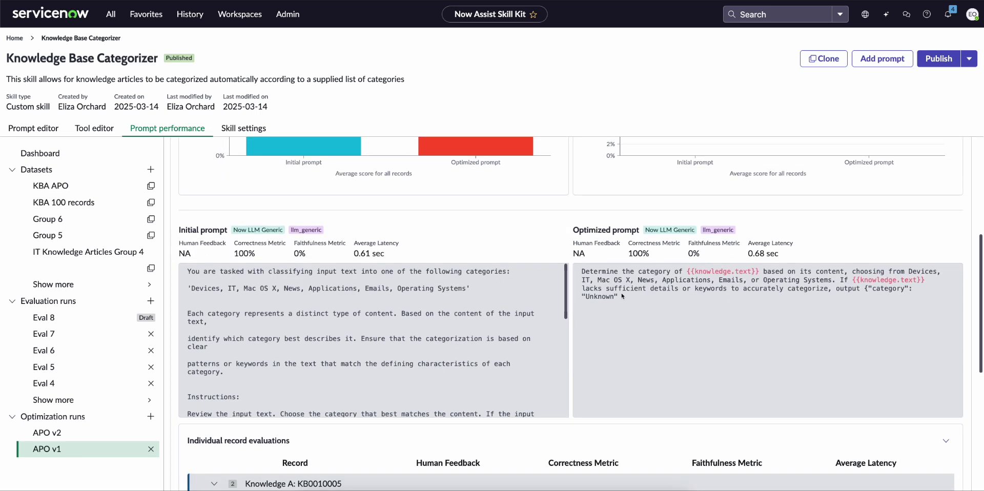
{"action": "left_click_drag", "start_coordinate": [623, 297], "coordinate": [582, 270]}
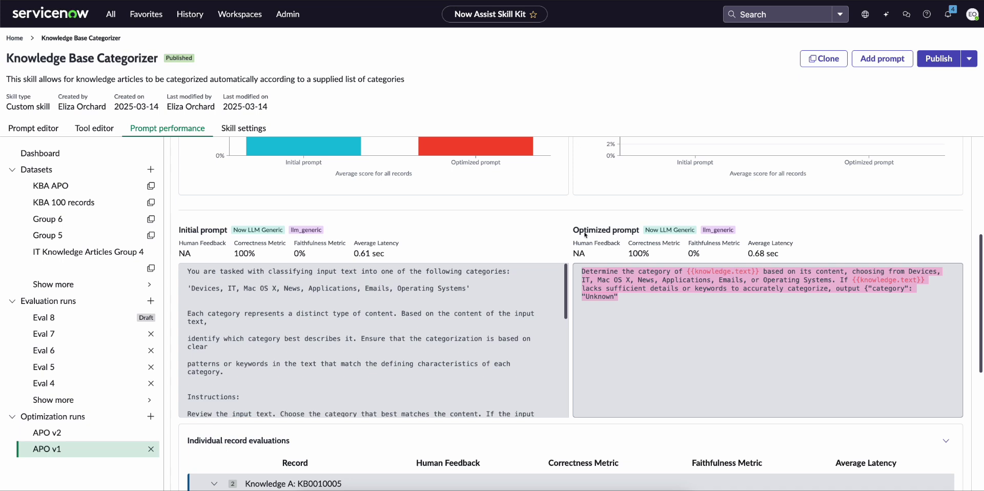
{"action": "scroll", "coordinate": [583, 238], "scroll_direction": "down", "scroll_amount": 1}
{"action": "scroll", "coordinate": [583, 238], "scroll_direction": "down", "scroll_amount": 4}
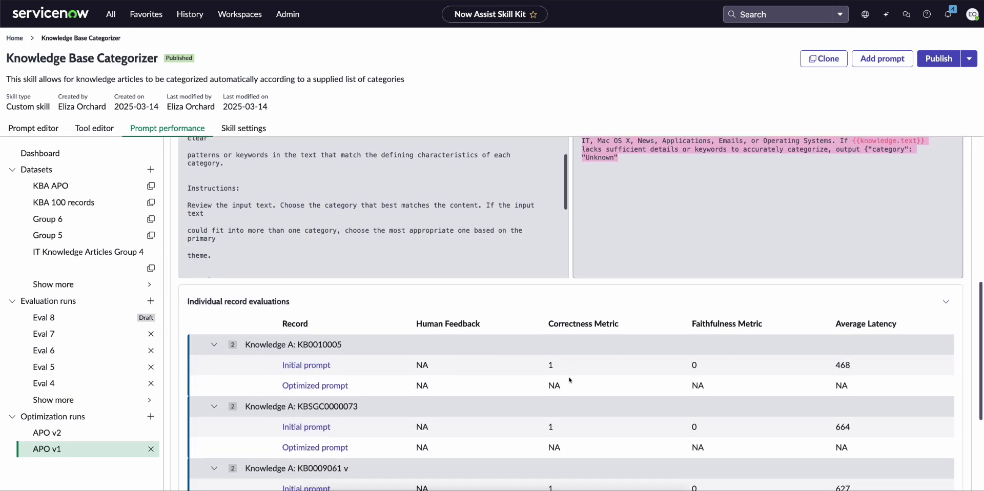
{"action": "scroll", "coordinate": [570, 378], "scroll_direction": "down", "scroll_amount": 1}
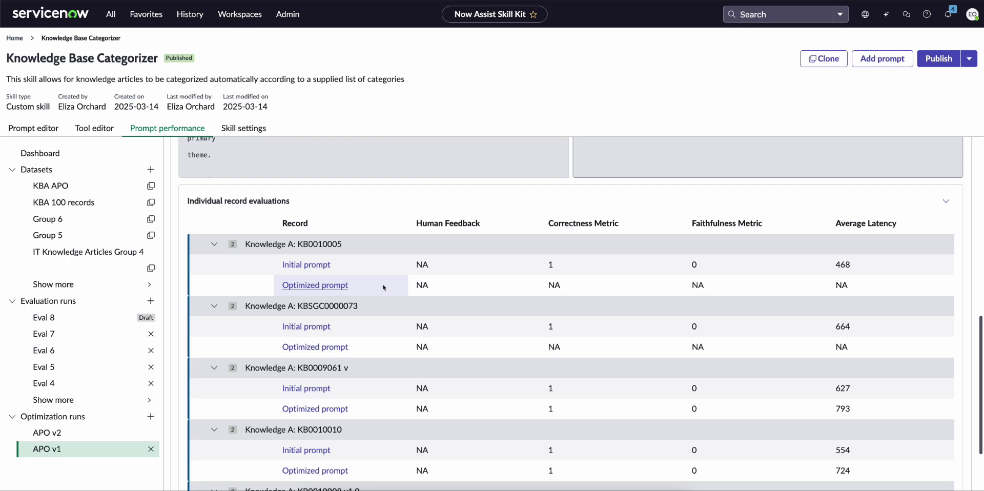
{"action": "scroll", "coordinate": [435, 294], "scroll_direction": "down", "scroll_amount": 3}
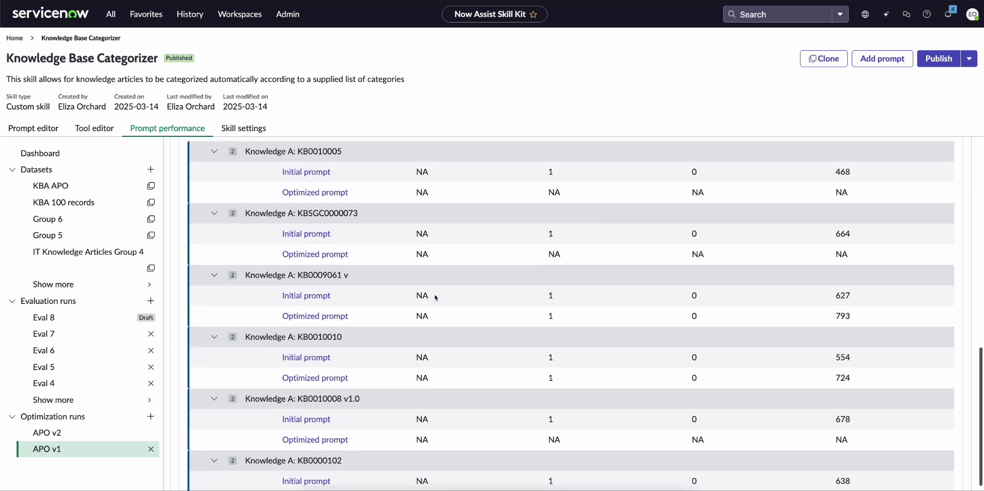
{"action": "scroll", "coordinate": [435, 296], "scroll_direction": "up", "scroll_amount": 2}
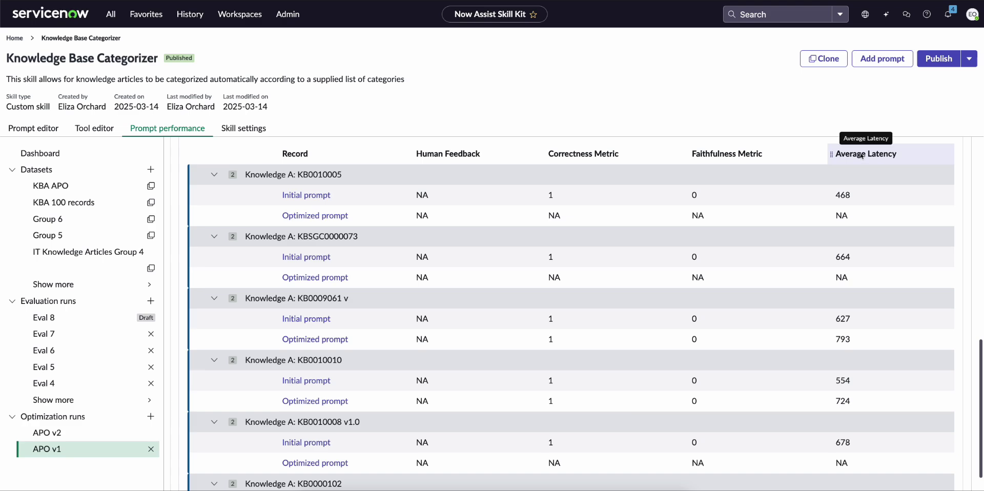
{"action": "scroll", "coordinate": [781, 213], "scroll_direction": "up", "scroll_amount": 5}
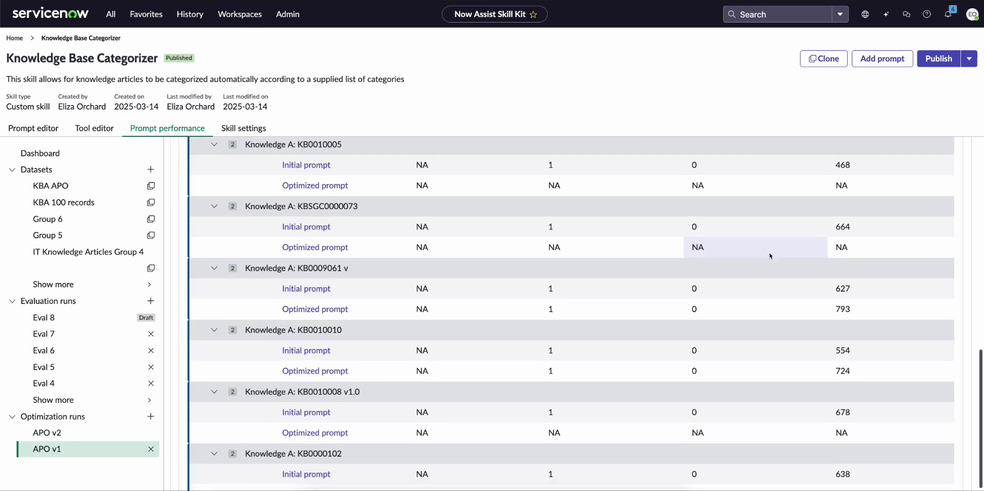
{"action": "scroll", "coordinate": [771, 256], "scroll_direction": "up", "scroll_amount": 9}
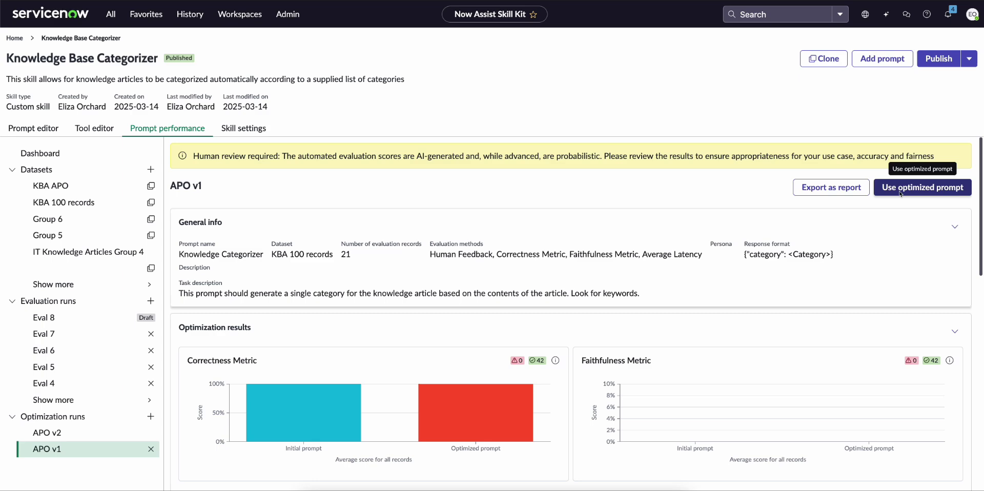
{"action": "scroll", "coordinate": [800, 255], "scroll_direction": "down", "scroll_amount": 6}
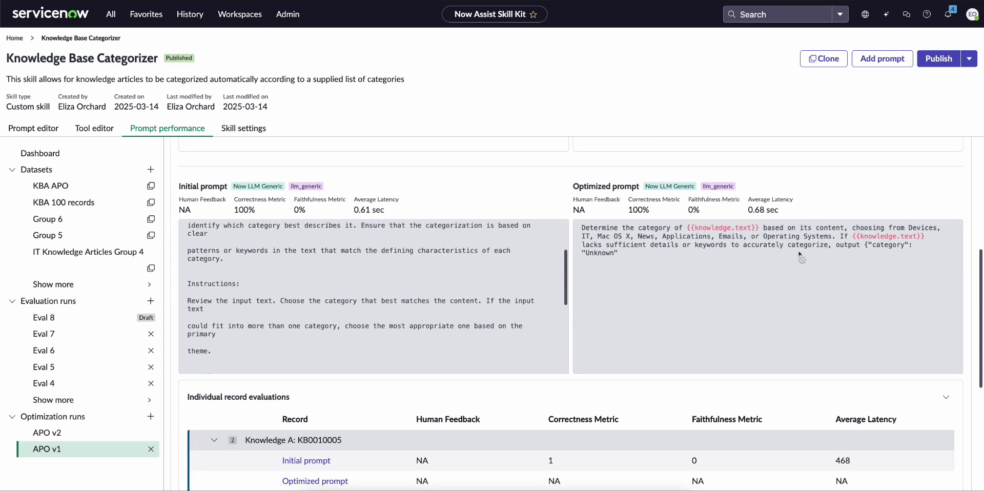
{"action": "scroll", "coordinate": [799, 255], "scroll_direction": "down", "scroll_amount": 3}
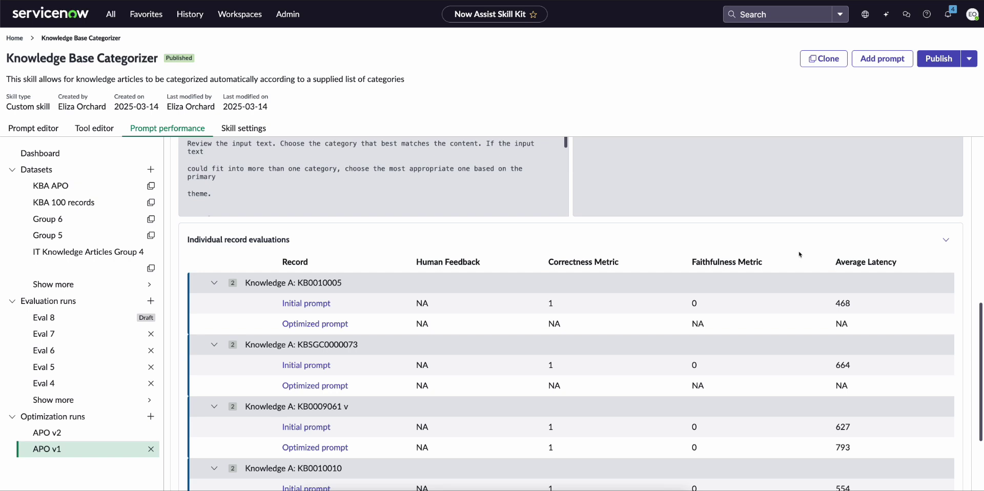